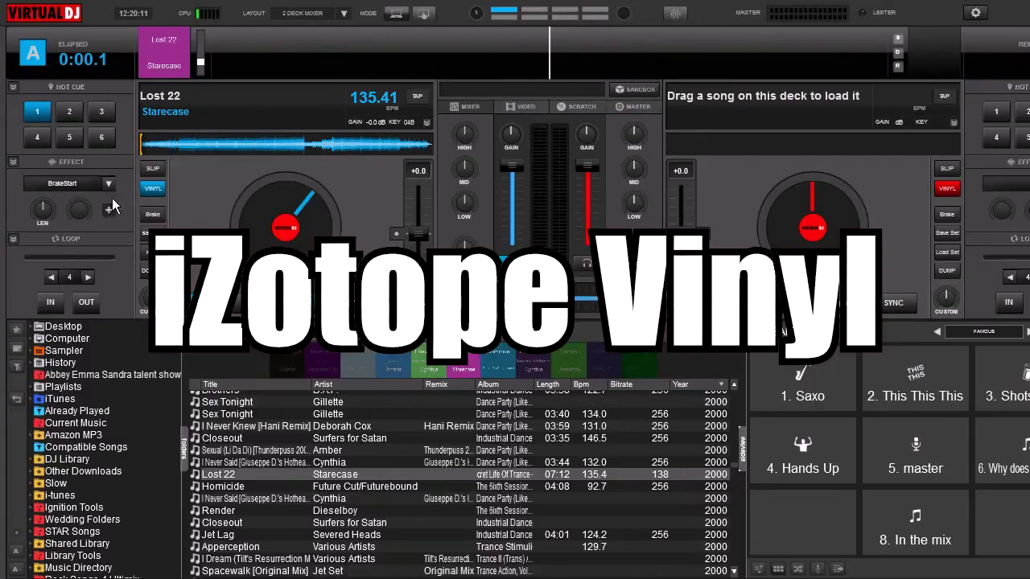
- Load the iZotope Vinyl sound effect into deck A's effect slot
left_click(109, 185)
left_click(158, 227)
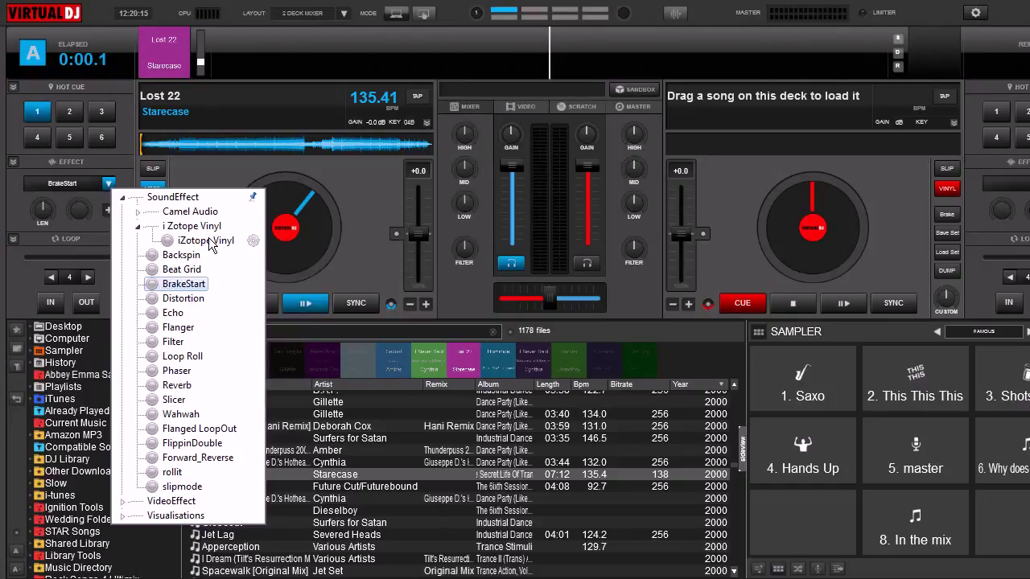
left_click(208, 243)
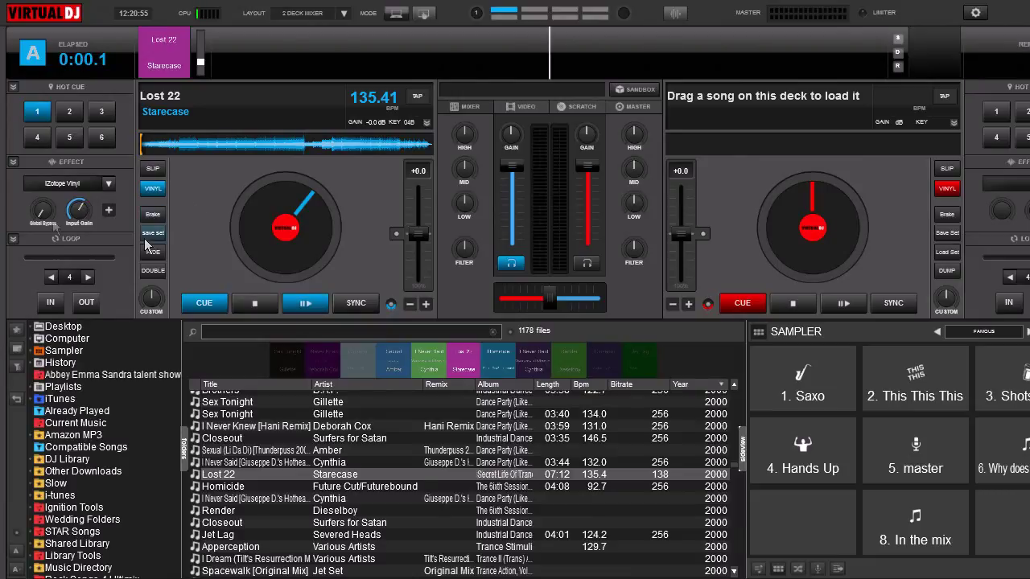
- Activate iZotope Vinyl on deck A, open its control window and place it clear of deck A's controls
left_click(62, 184)
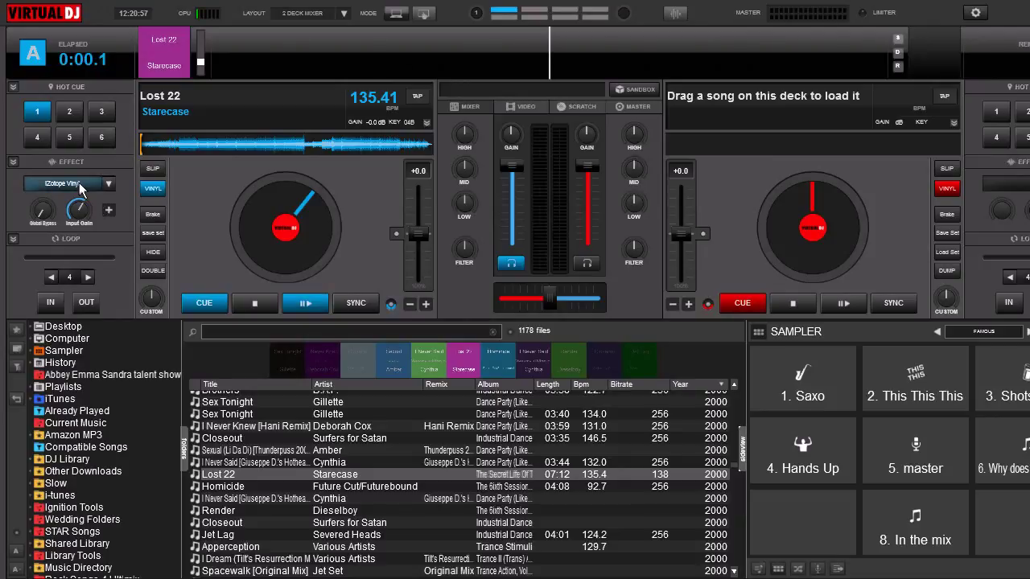
left_click(109, 211)
left_click_drag(262, 9, 492, 135)
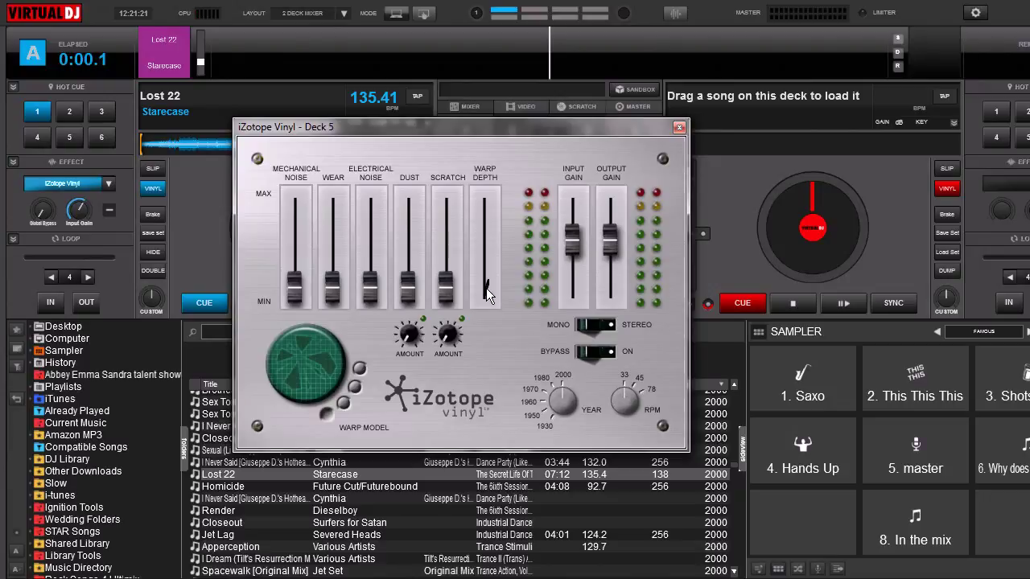
left_click_drag(563, 120, 639, 165)
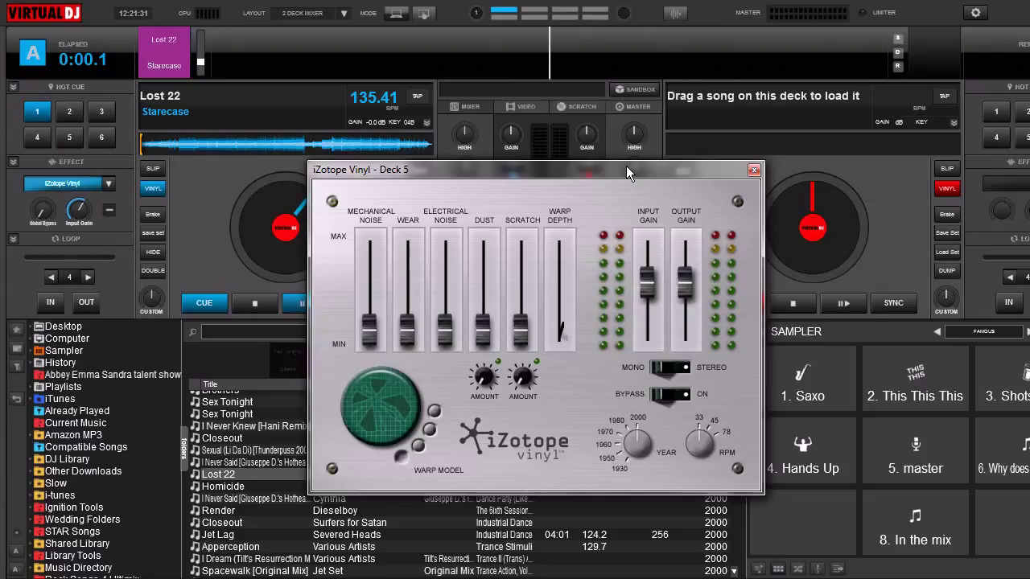
left_click_drag(626, 166, 759, 119)
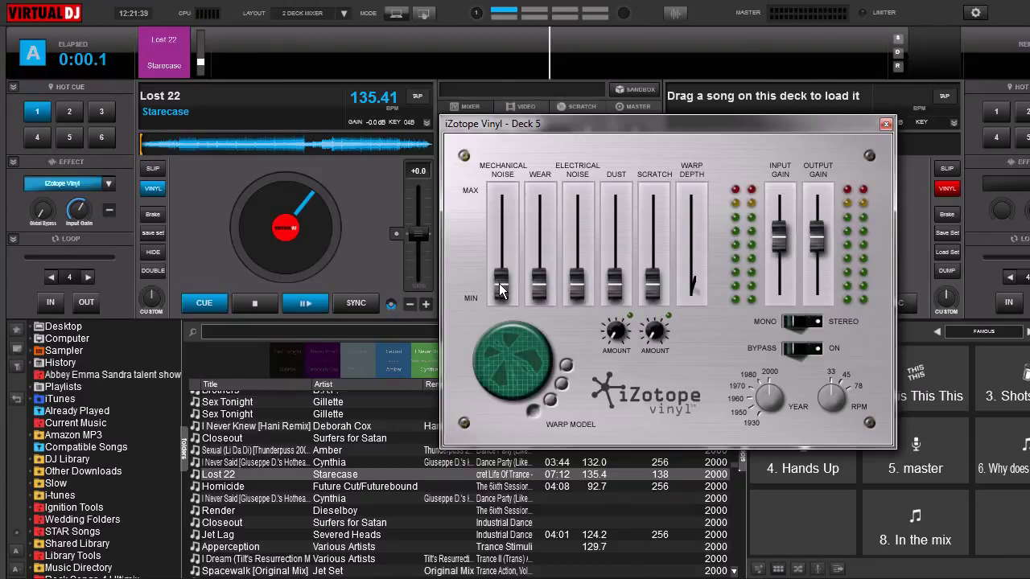
- Play the track on deck A, compare the sound with the effect bypassed and on, and stop playback
left_click(814, 348)
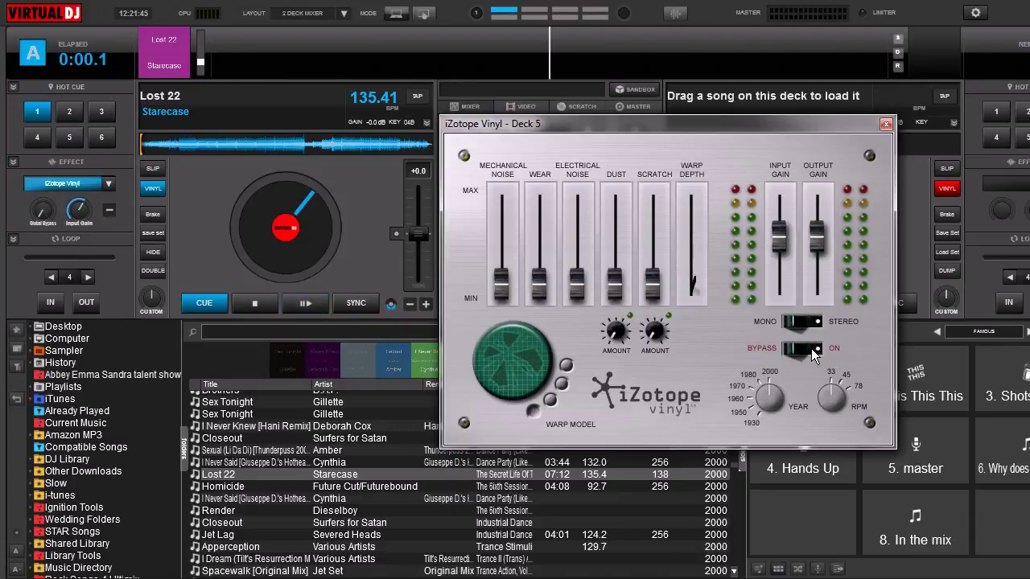
left_click(317, 304)
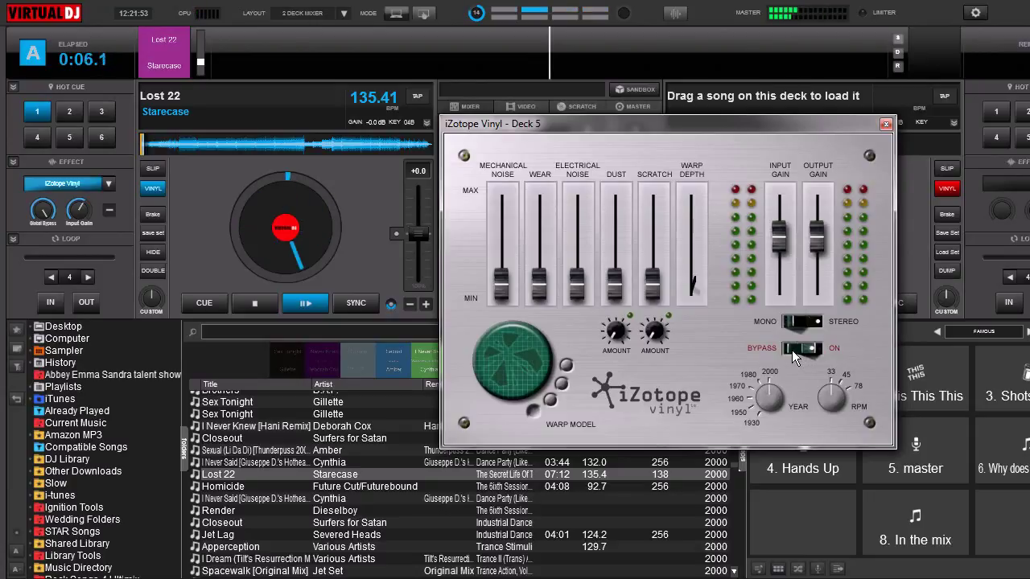
left_click_drag(792, 350, 808, 350)
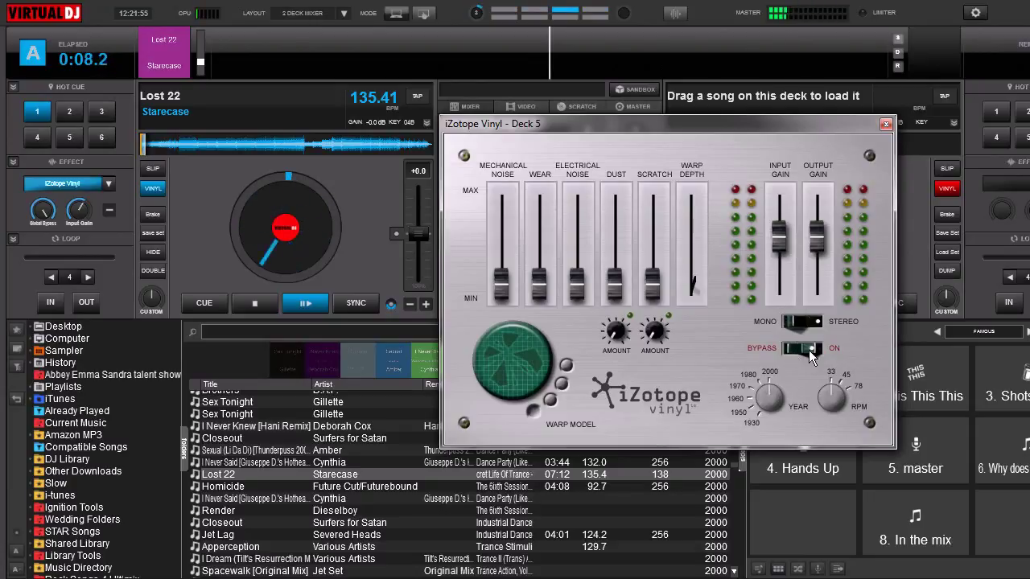
left_click(257, 303)
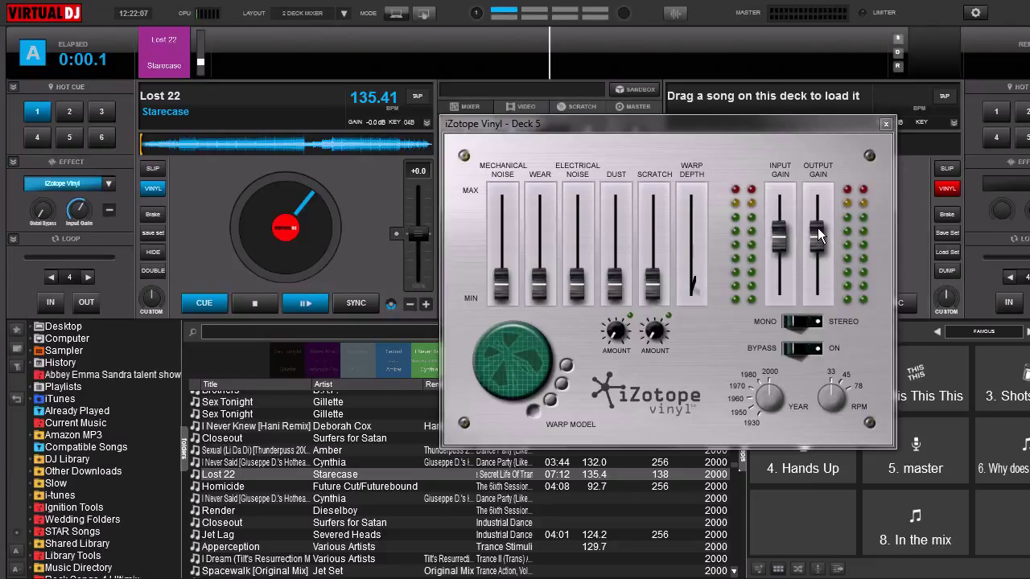
- Reposition the effect window and try Mechanical Noise up to its maximum, returning it to minimum
left_click_drag(742, 124, 705, 235)
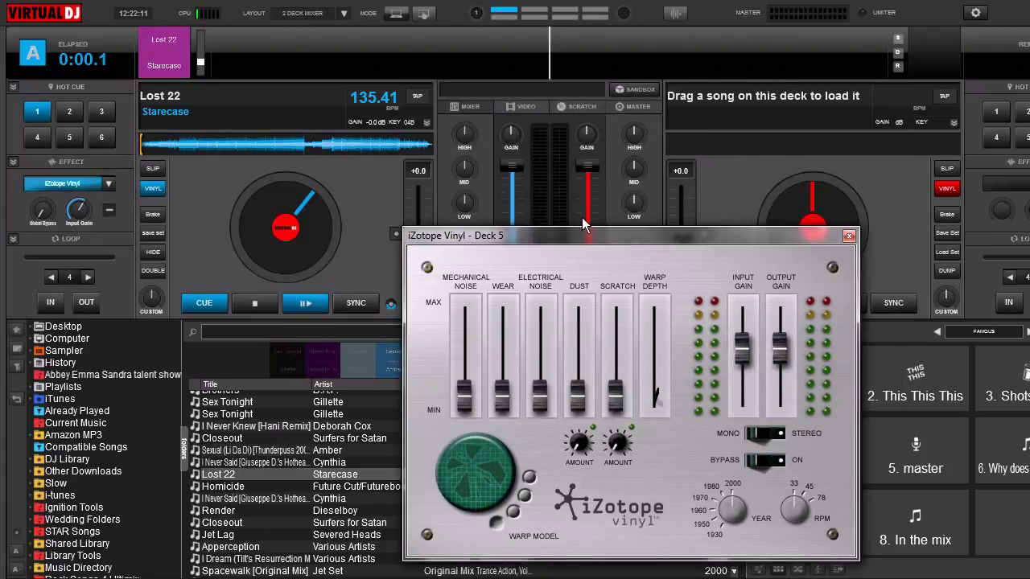
left_click_drag(663, 230, 699, 101)
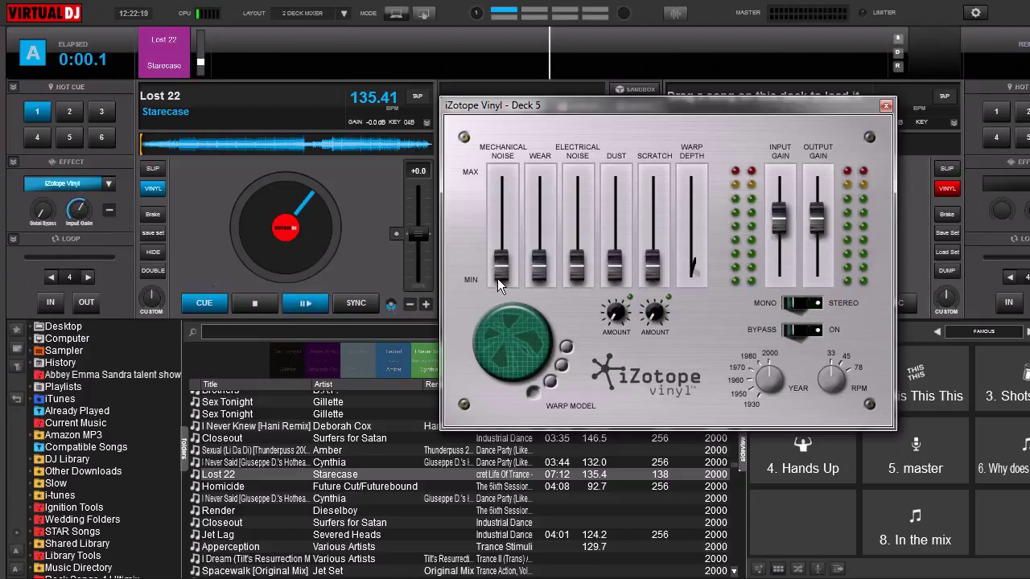
left_click_drag(504, 271, 505, 211)
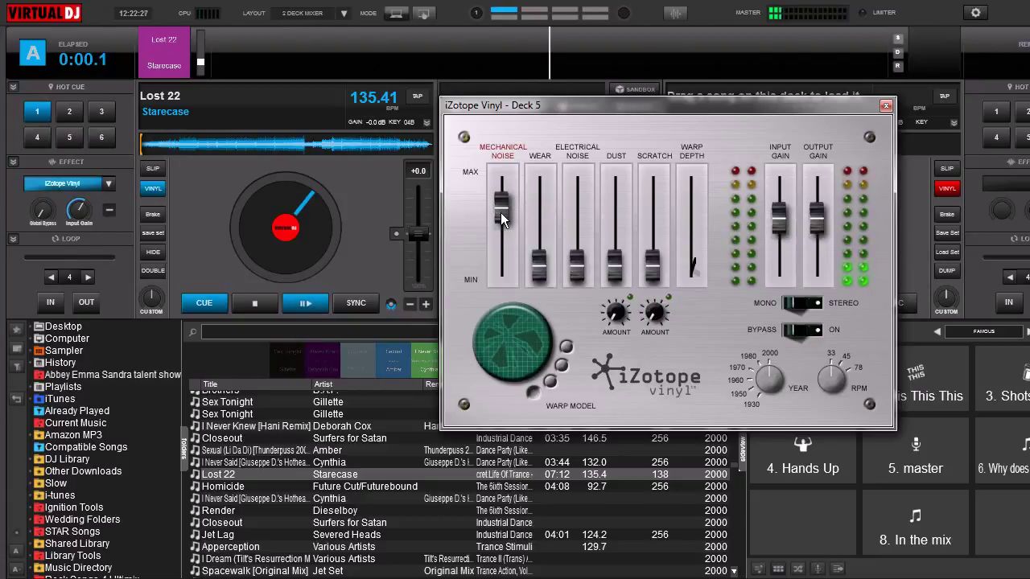
left_click_drag(501, 212, 494, 180)
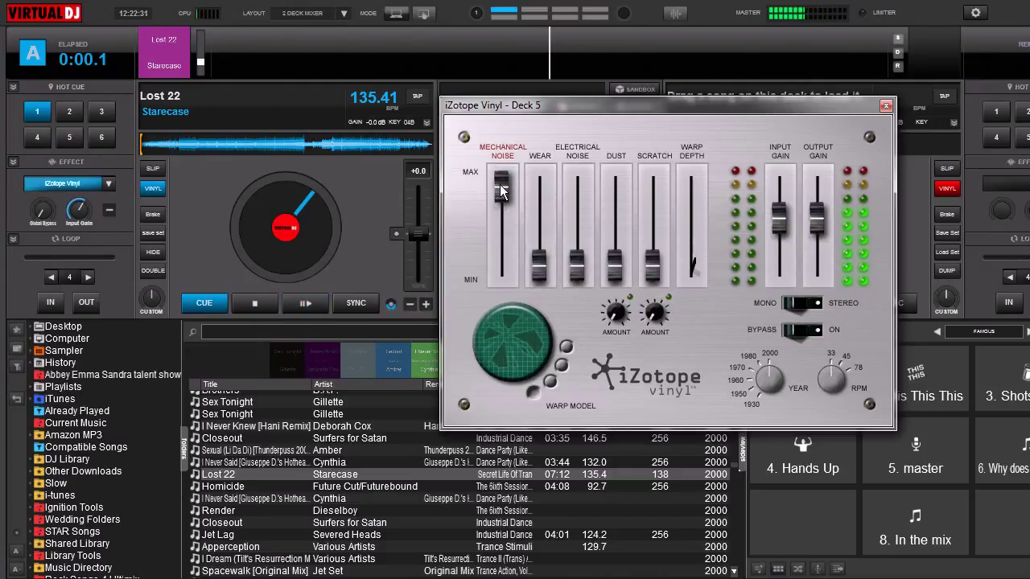
left_click_drag(500, 185, 514, 279)
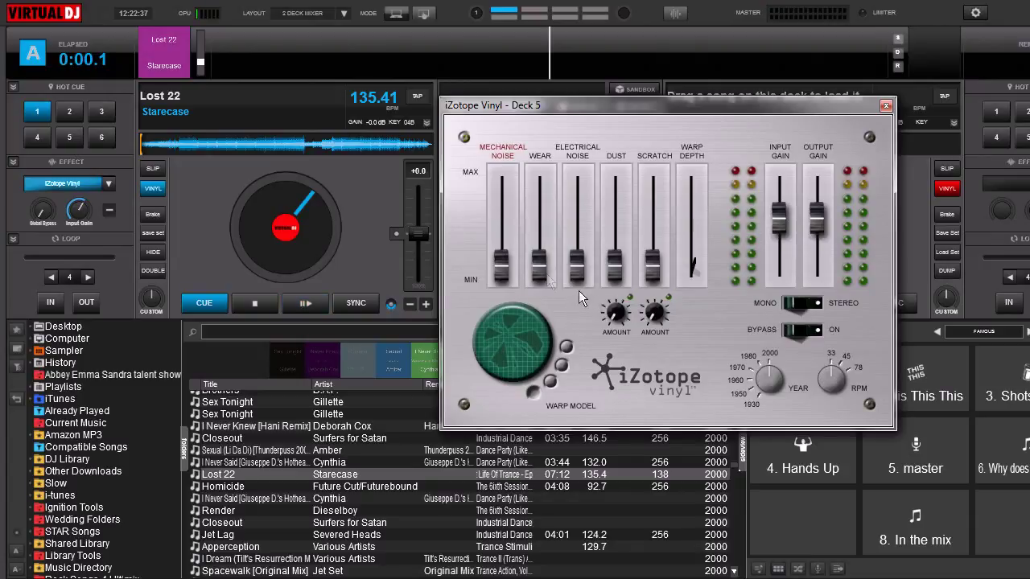
- Audition Wear at maximum on the playing track, compare it with bypass, and return it to minimum
left_click_drag(539, 268, 520, 280)
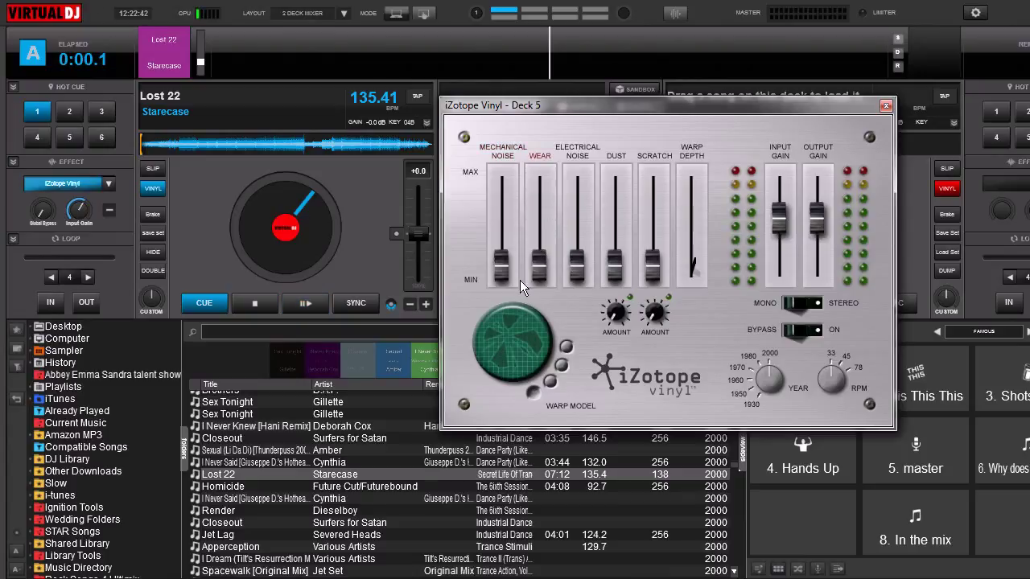
left_click(317, 307)
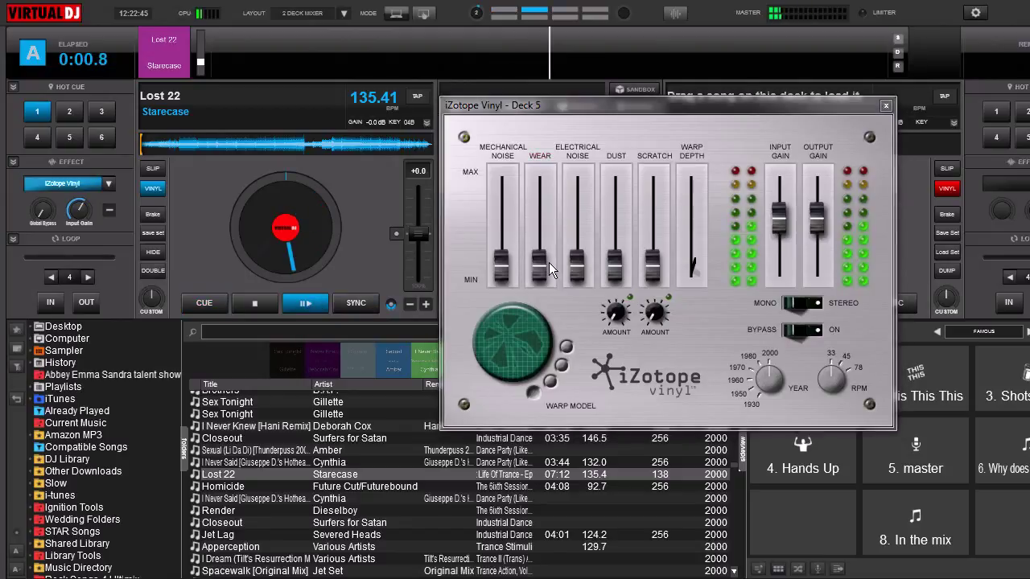
left_click_drag(539, 266, 548, 178)
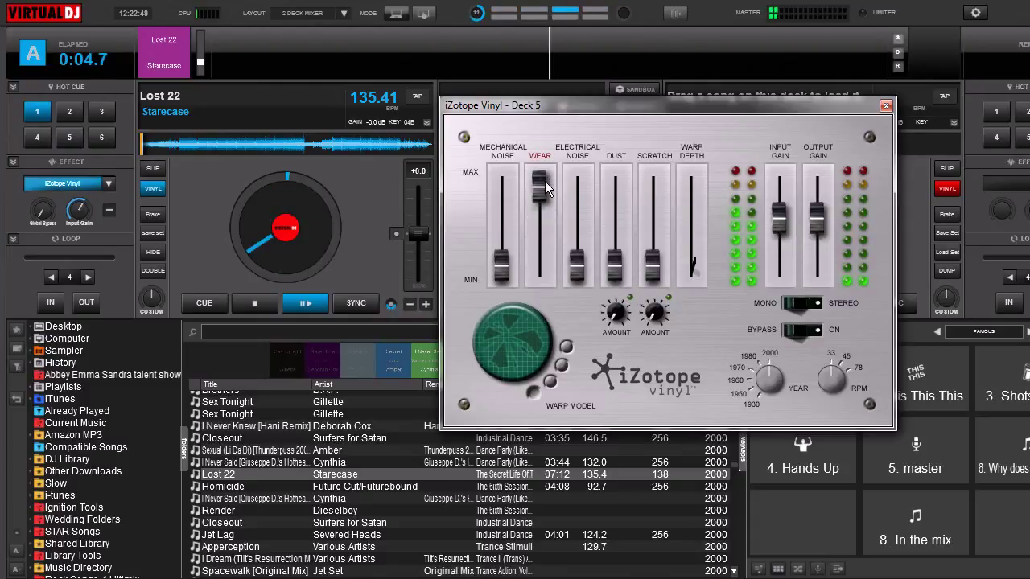
mouse_move(536, 183)
left_mouse_down()
mouse_move(543, 271)
mouse_move(544, 169)
left_mouse_up()
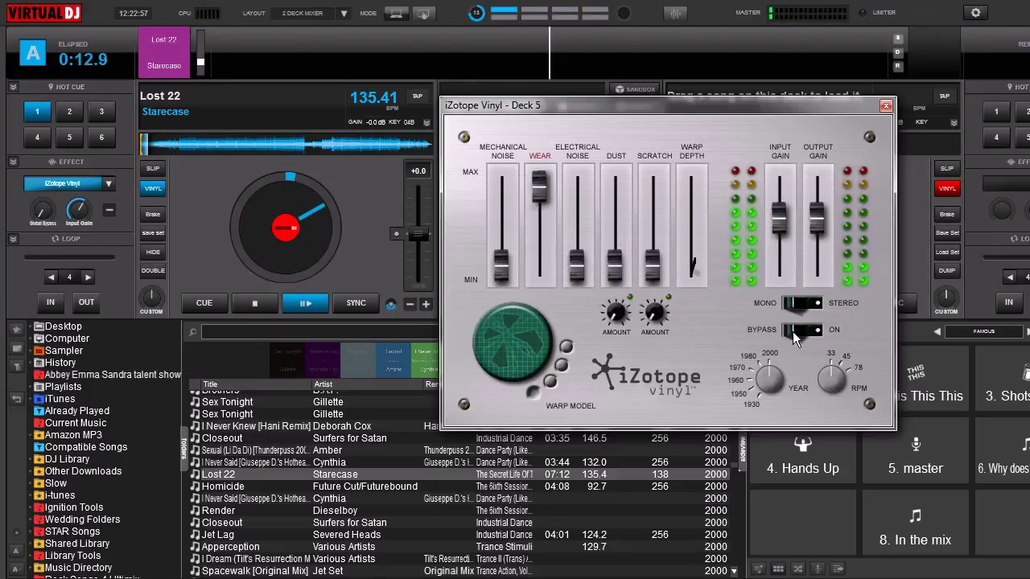
left_click_drag(793, 332, 816, 331)
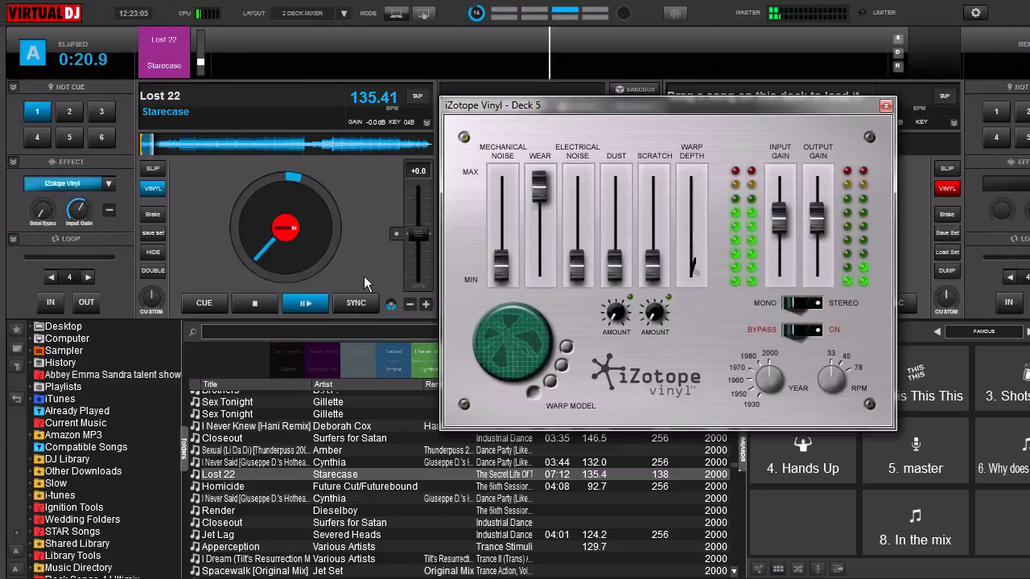
left_click(203, 303)
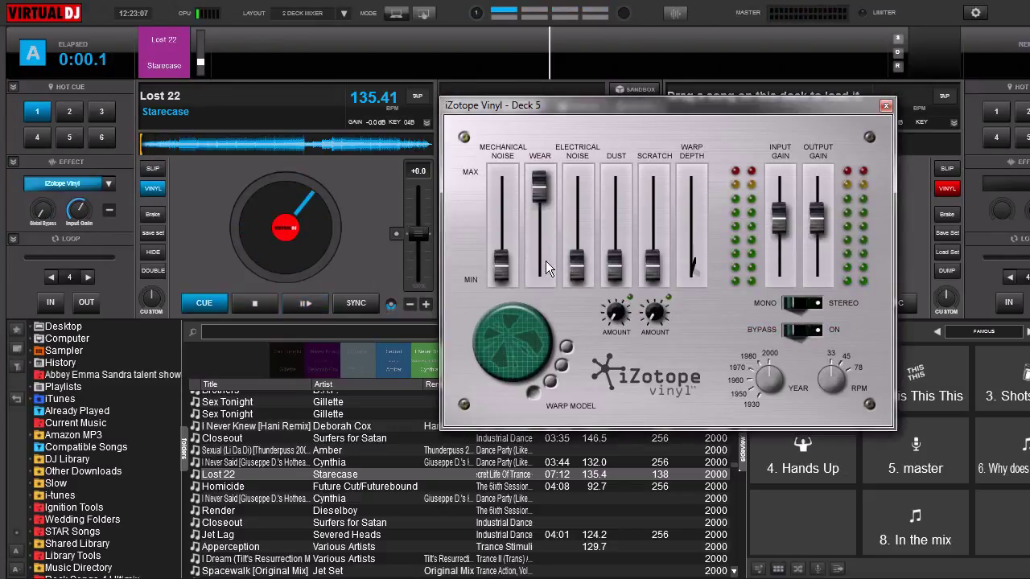
left_click(546, 261)
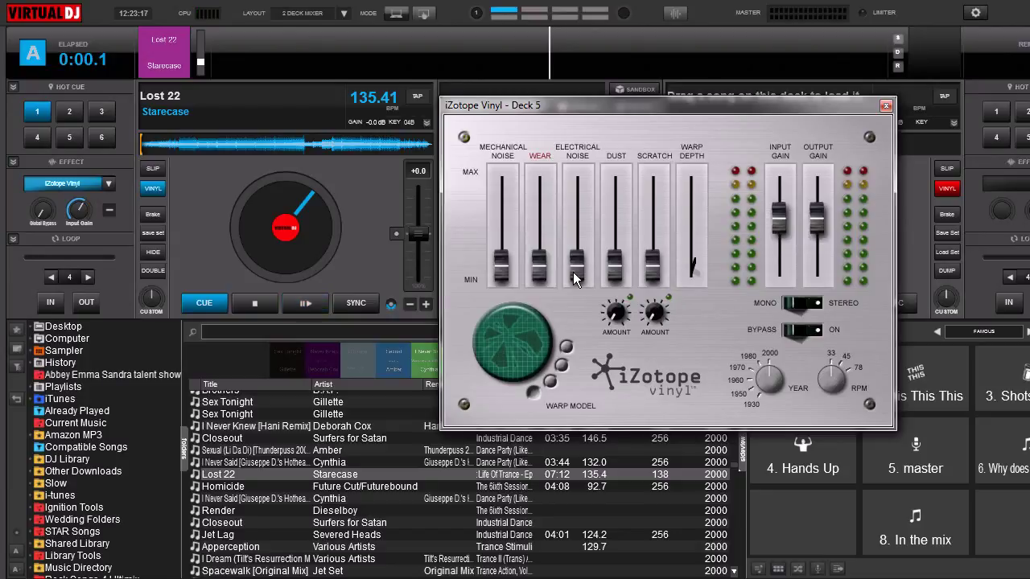
- Try a raised Electrical Noise level and return it to minimum
left_click_drag(575, 272, 578, 219)
left_click_drag(579, 250, 567, 276)
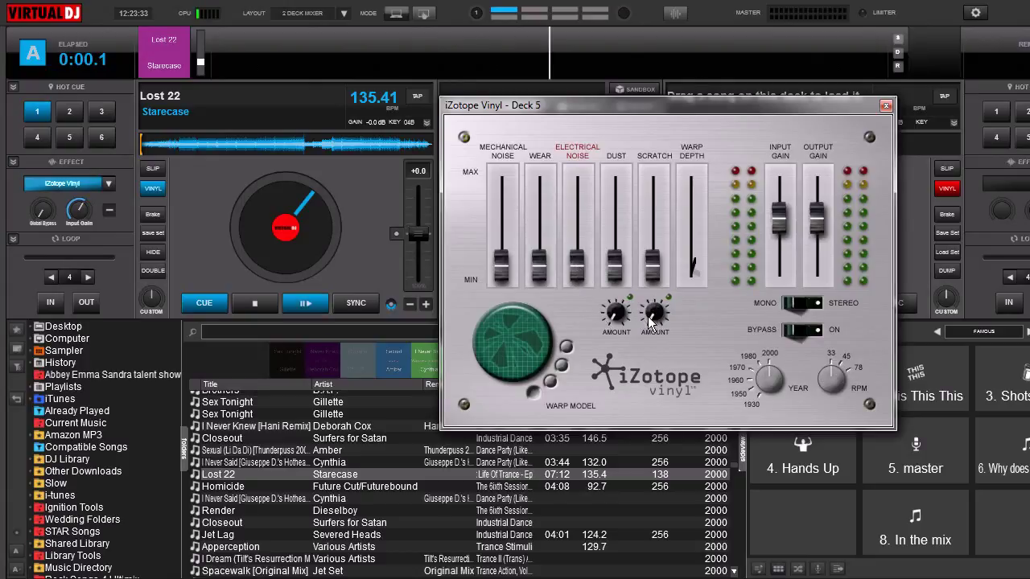
- Audition the Year dial on the playing track, compare the result with bypass, and return the deck to its cue point
left_click_drag(763, 388, 762, 376)
left_click(308, 304)
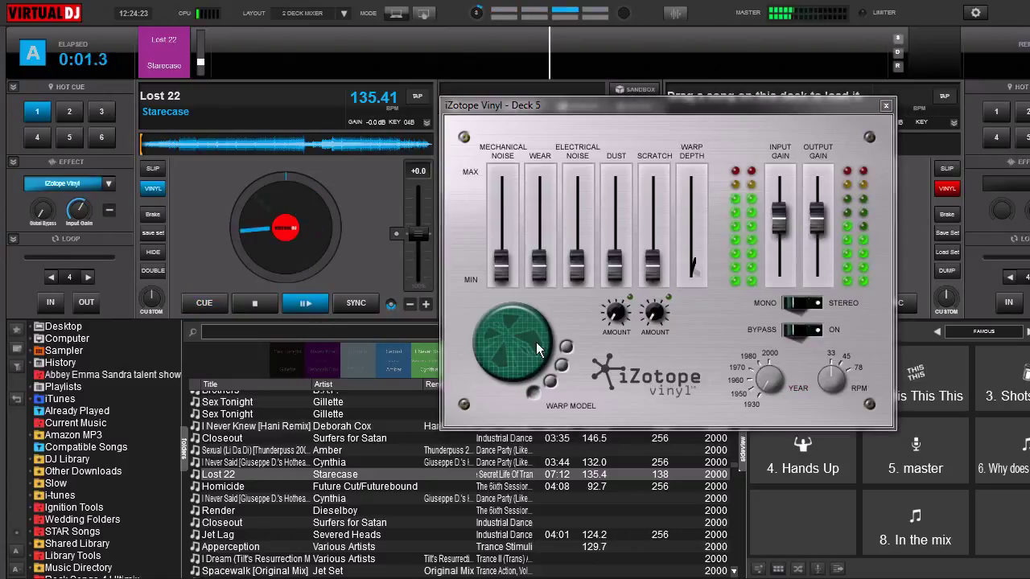
left_click(787, 330)
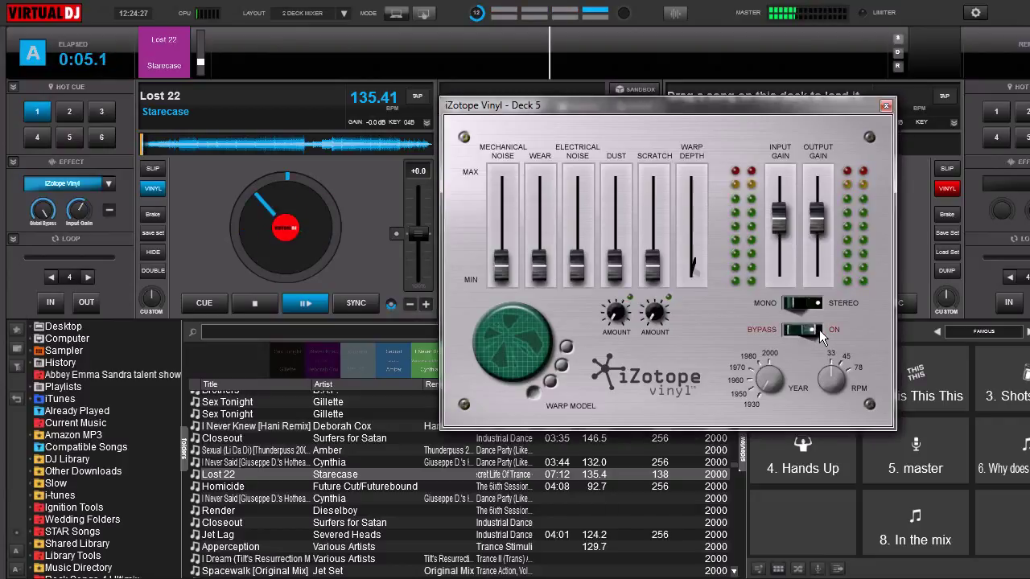
left_click(819, 330)
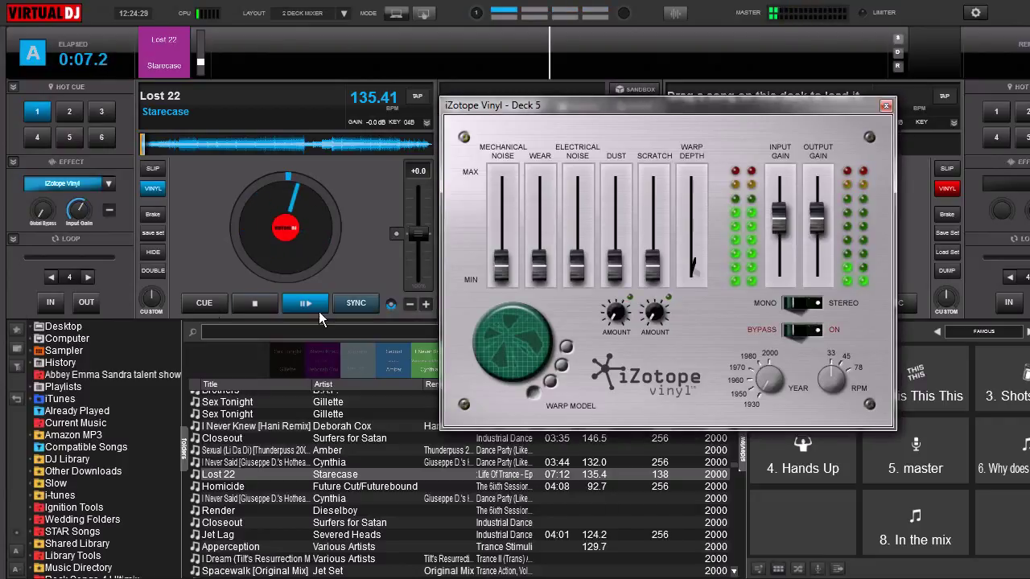
left_click(212, 302)
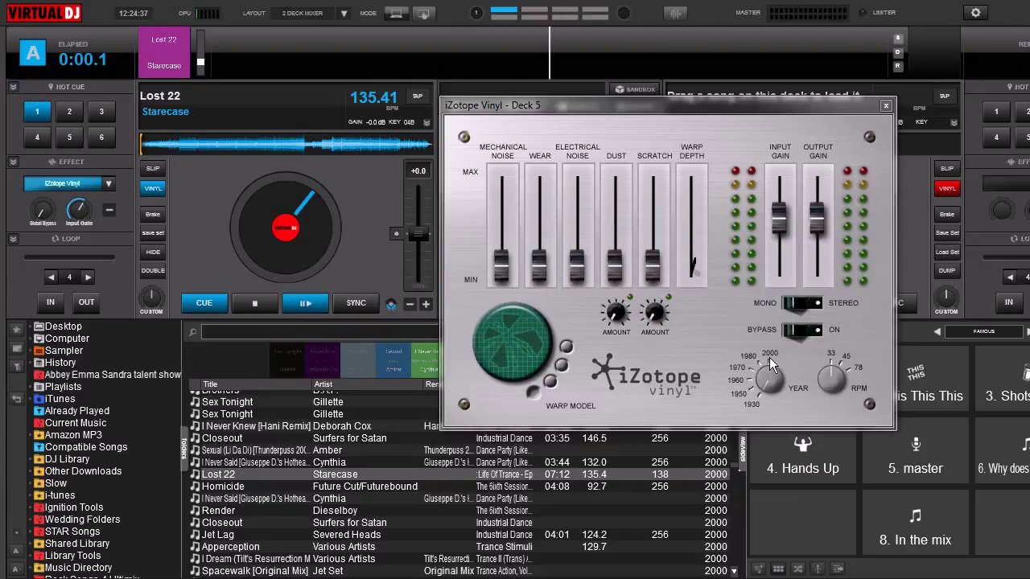
left_click(314, 306)
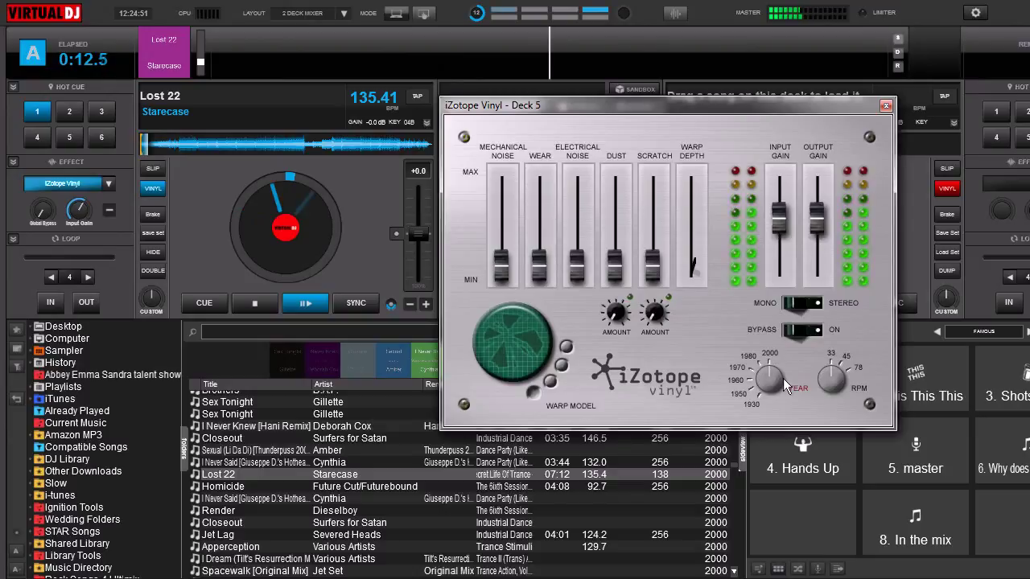
left_click(205, 303)
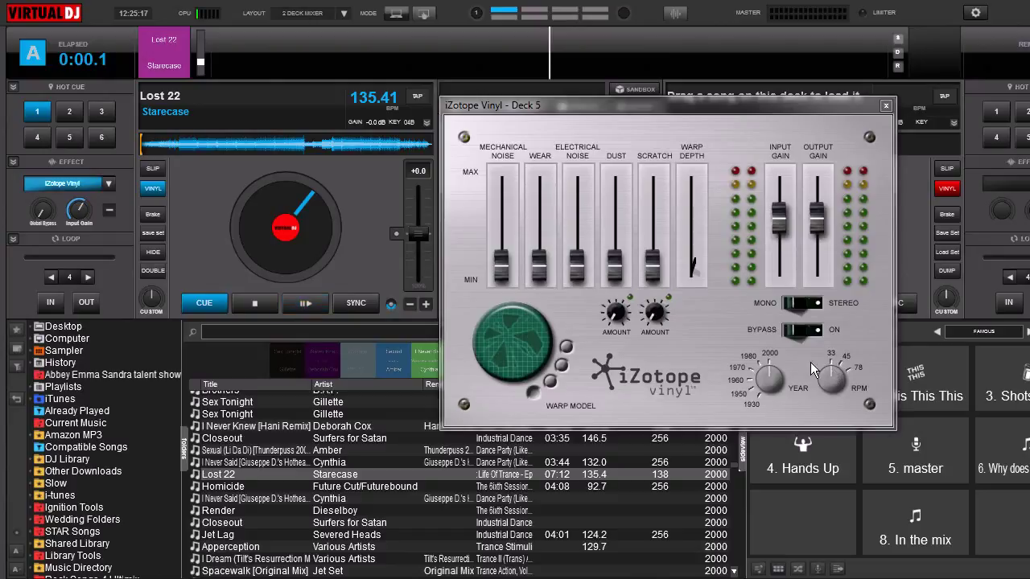
- Play the track to test the RPM dial, and return the deck to its cue point
left_click(305, 302)
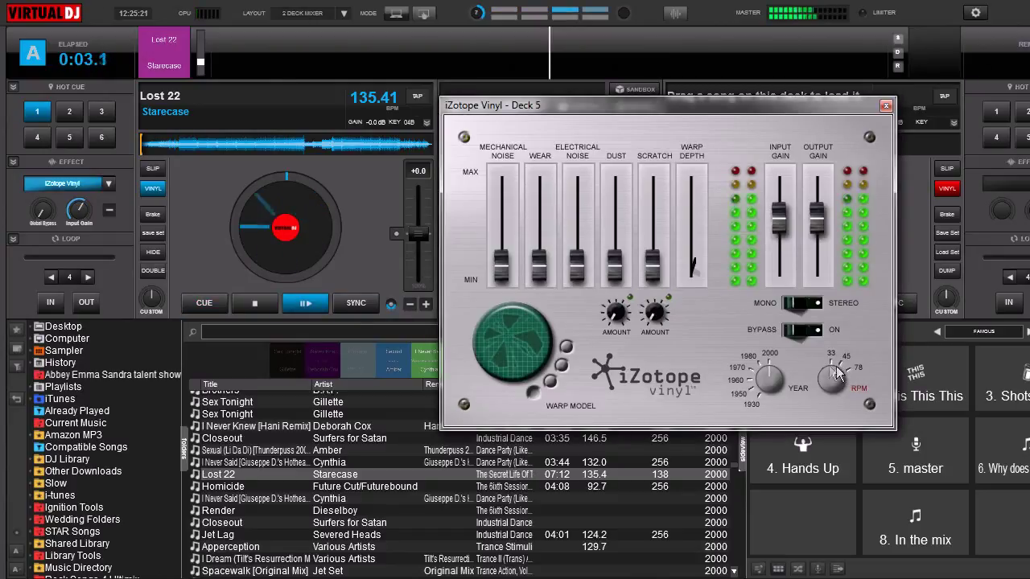
left_click(194, 310)
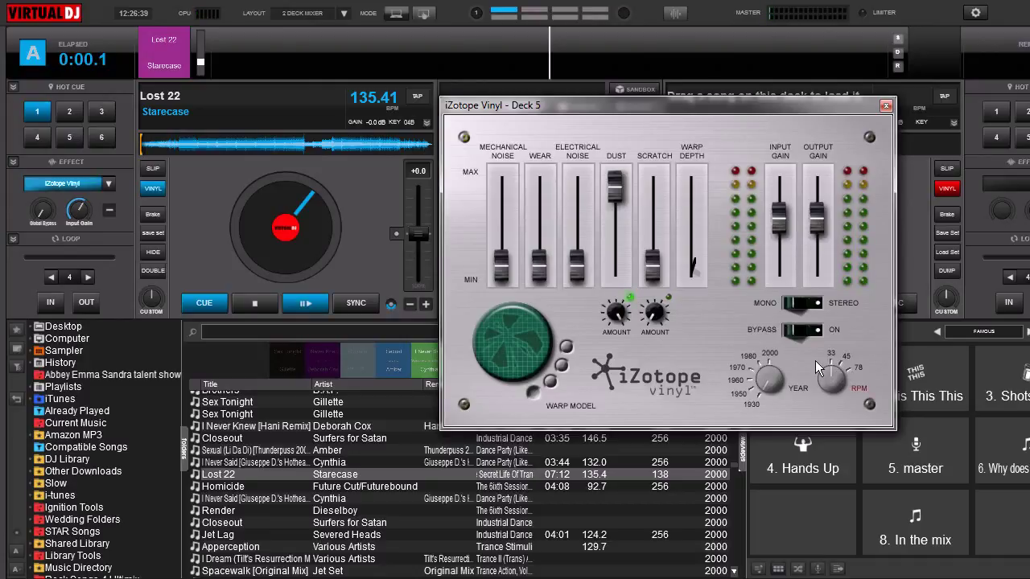
- Reset the Dust level to minimum and its amount to 50%
left_click_drag(612, 193, 619, 267)
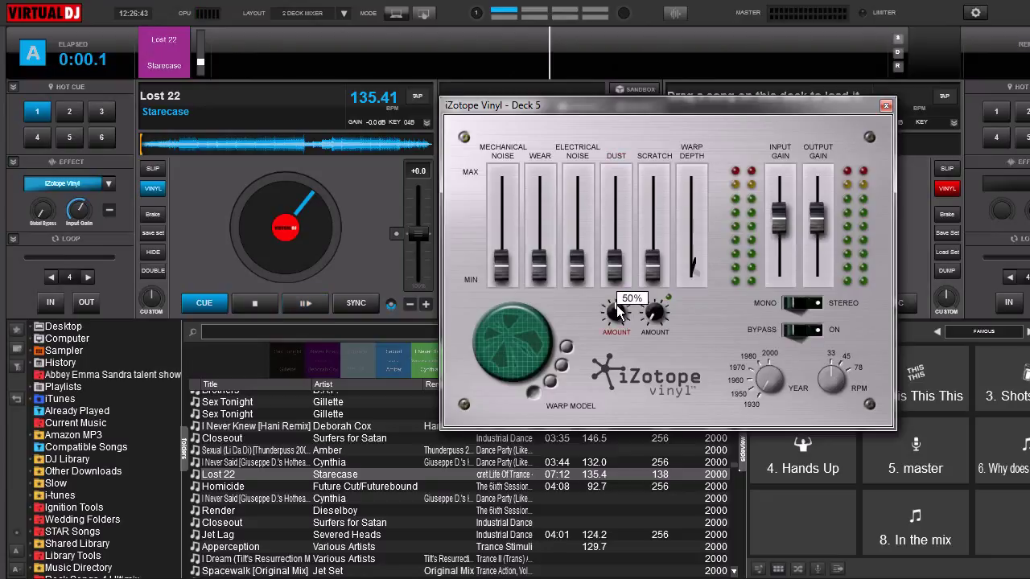
left_click_drag(619, 312, 621, 300)
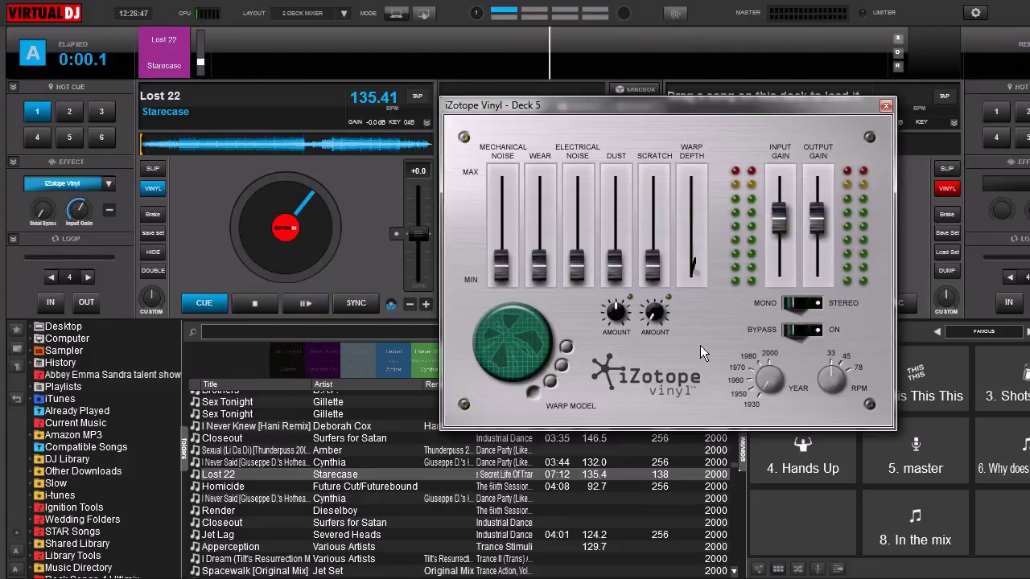
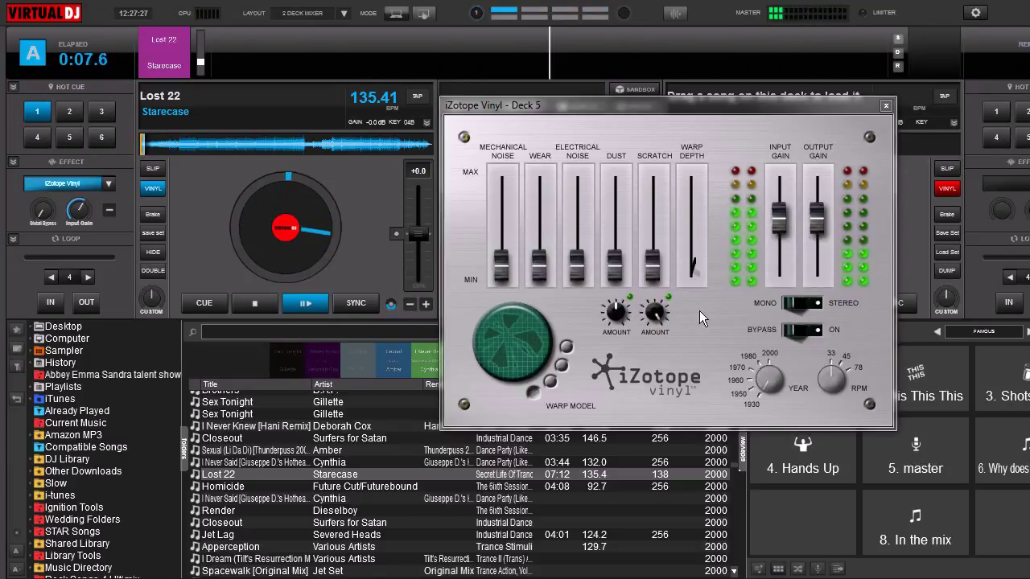
- Audition a near-maximum Scratch level while adjusting its amount, return the deck to its cue point, and reset Scratch to minimum
left_click_drag(655, 274, 656, 185)
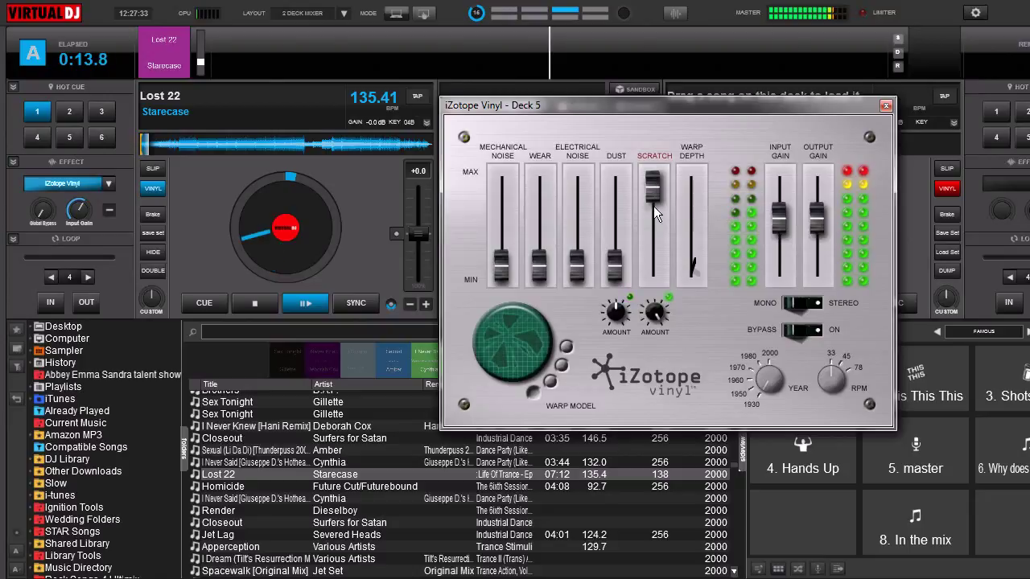
mouse_move(654, 319)
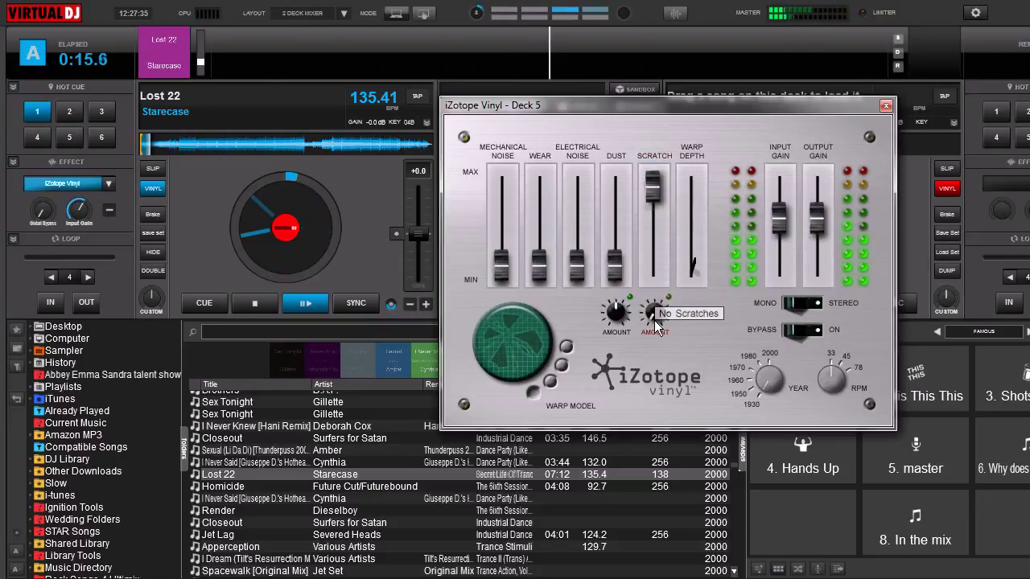
left_click_drag(654, 320, 648, 317)
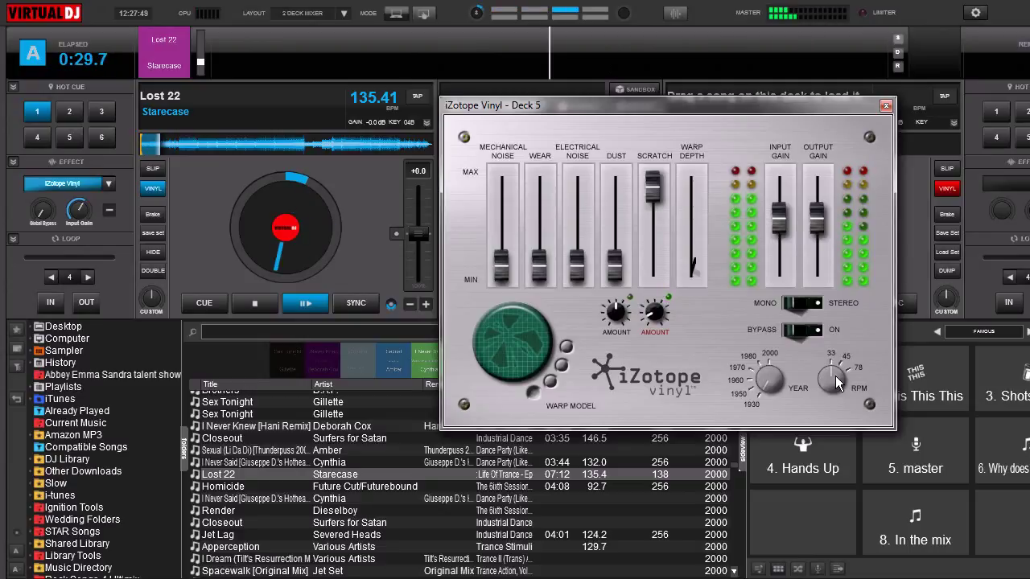
left_click(218, 306)
left_click(305, 303)
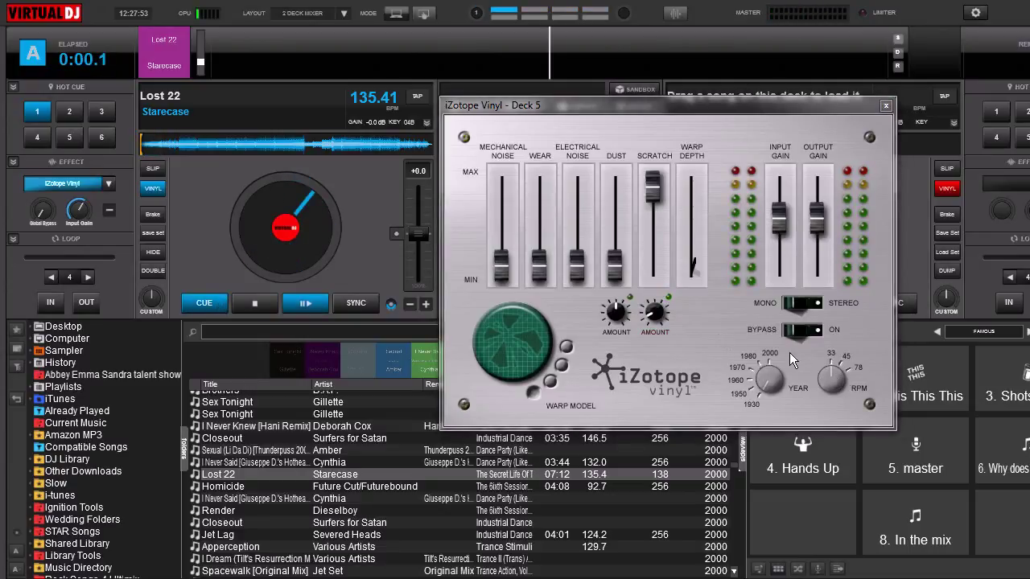
left_click(833, 378)
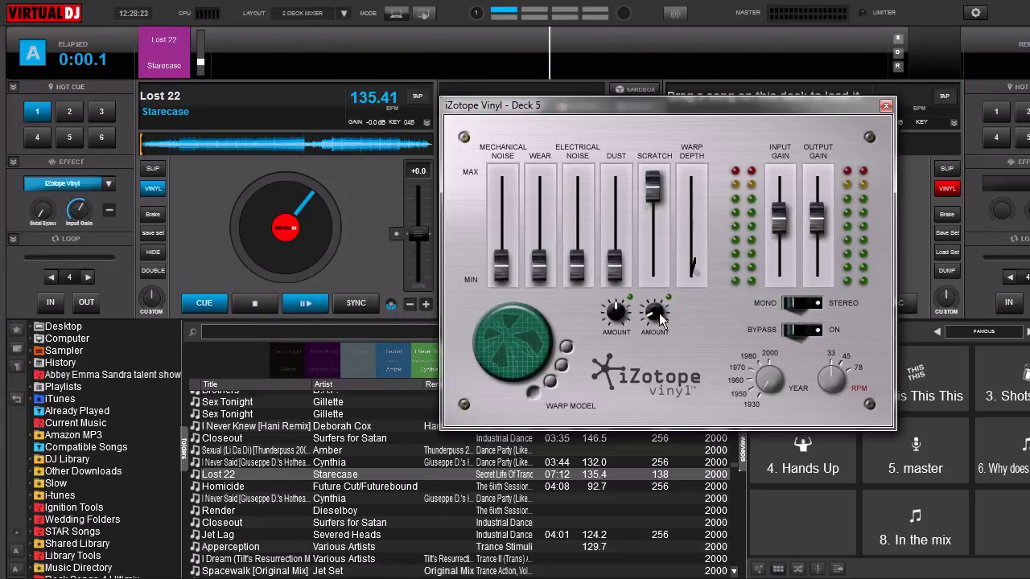
left_click_drag(651, 197, 649, 323)
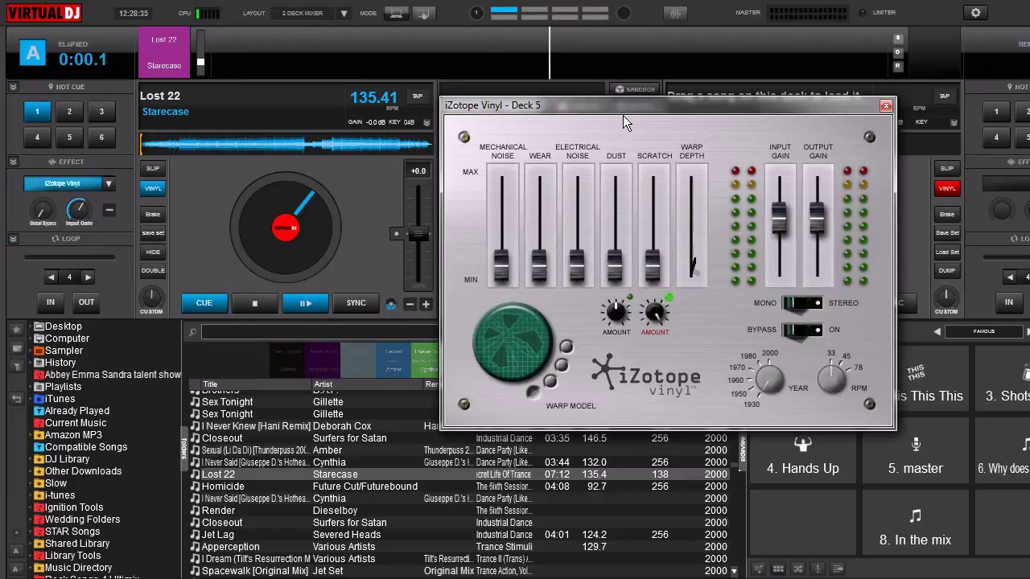
- Close the effect window, play the track on deck A, and set a 4-beat loop near its start
left_click(885, 105)
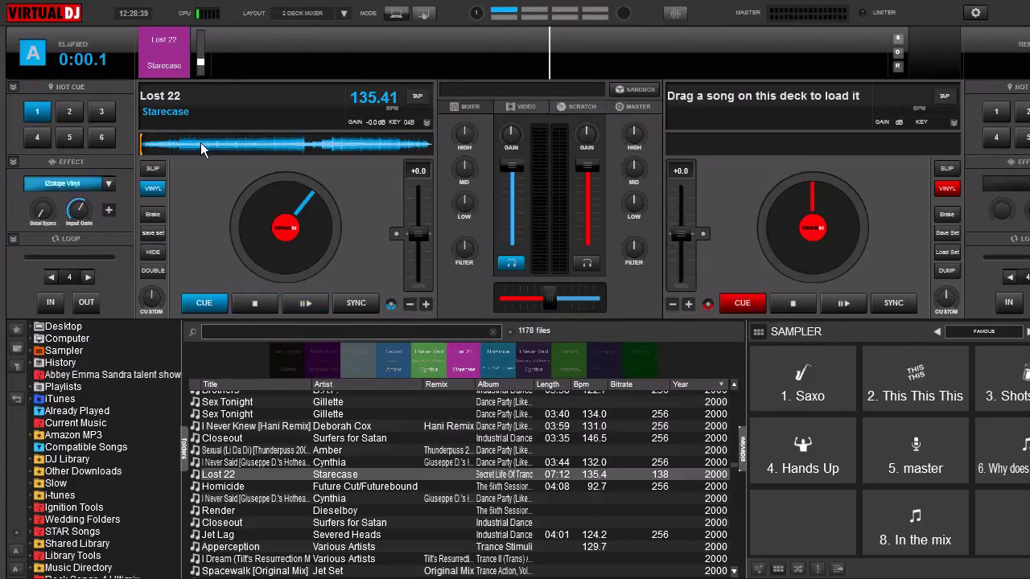
left_click(307, 303)
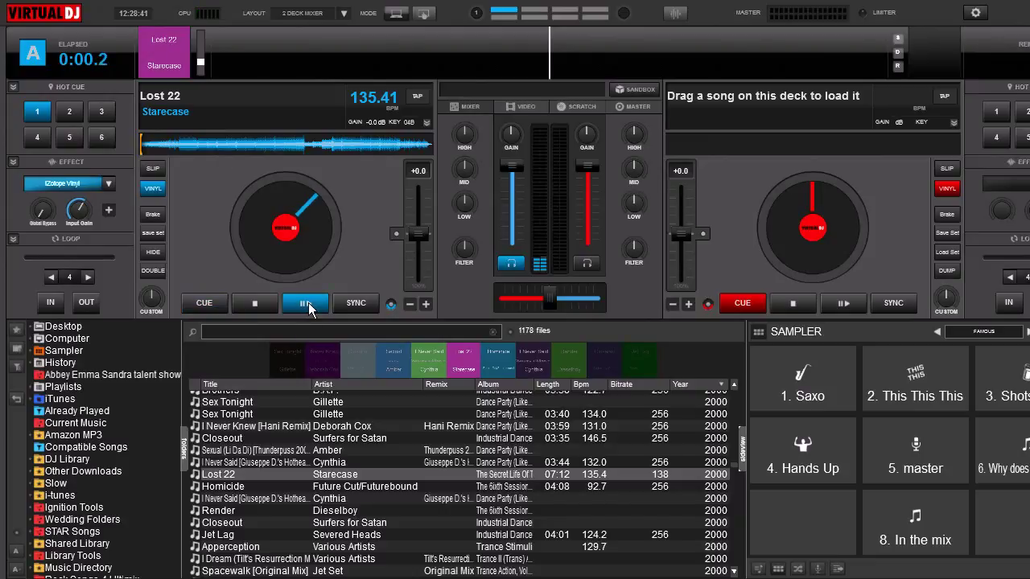
left_click(53, 303)
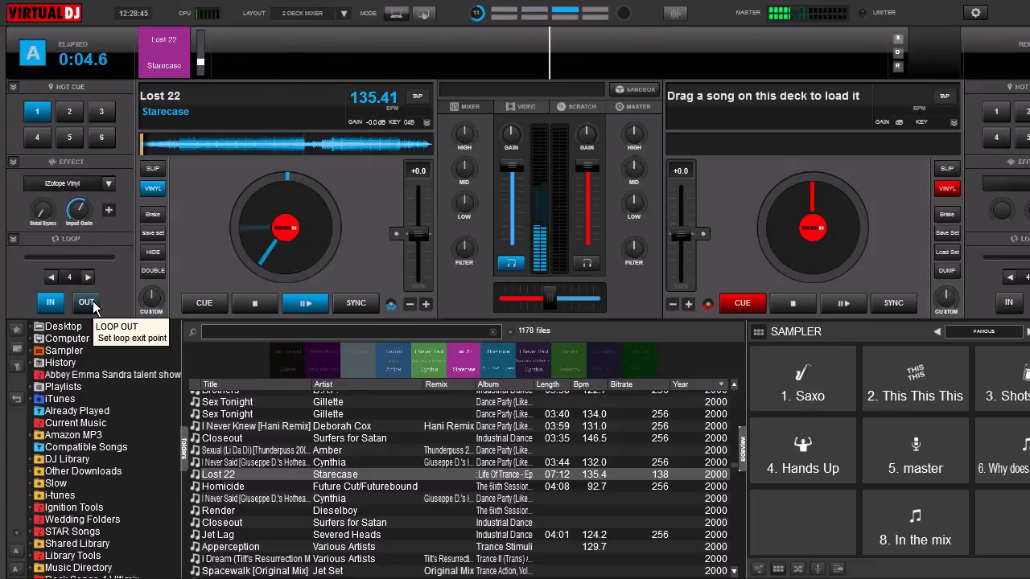
left_click(86, 302)
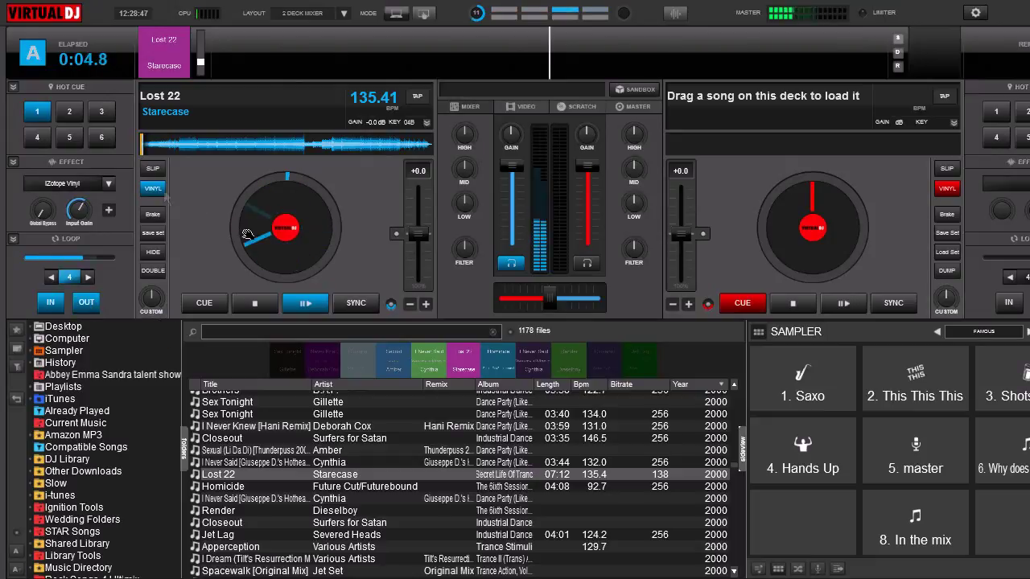
- Activate iZotope Vinyl on deck A, open its control window, and set the Scratch amount to 2 Scratches
left_click(75, 185)
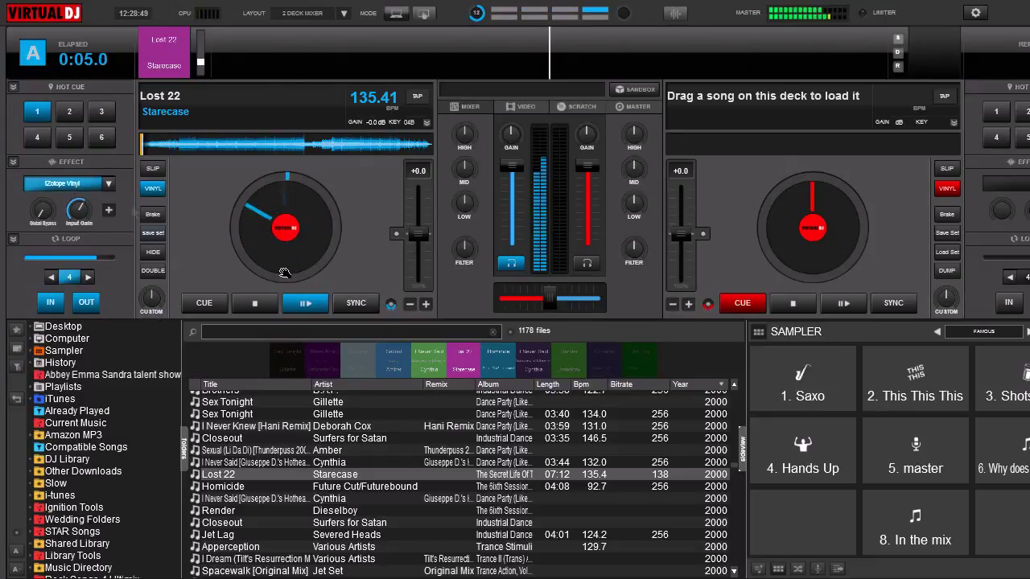
left_click(110, 209)
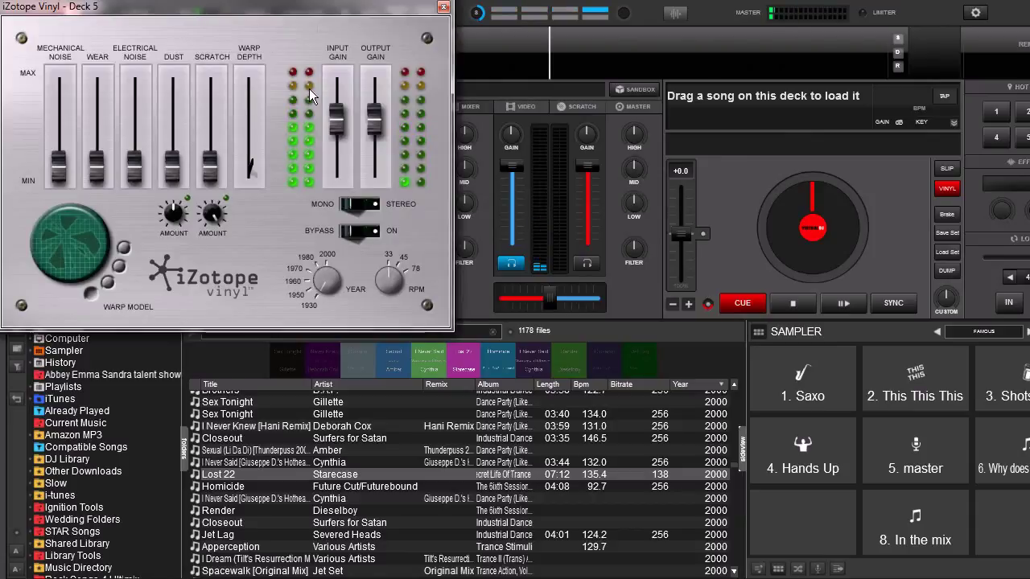
left_click_drag(316, 4, 435, 84)
mouse_move(332, 304)
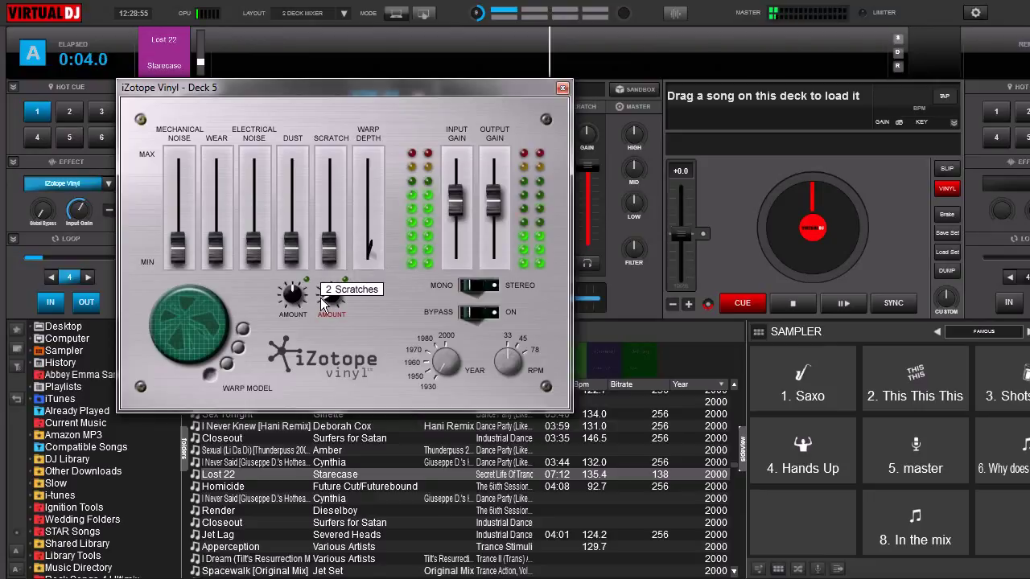
left_click_drag(385, 87, 606, 111)
- Restart the looped track from its beginning and raise Mechanical Noise and Wear to moderate levels
left_click(255, 302)
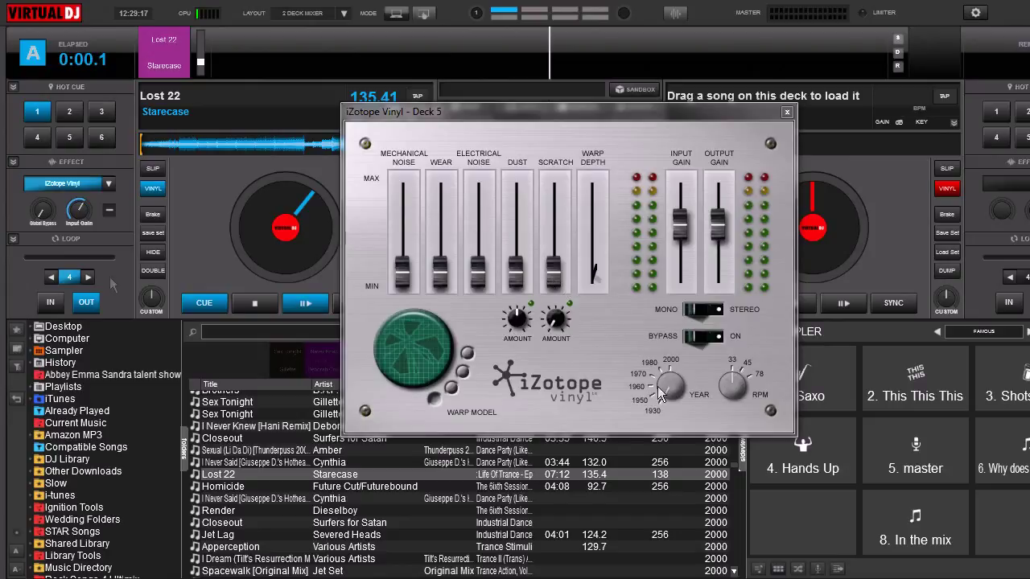
left_click(302, 304)
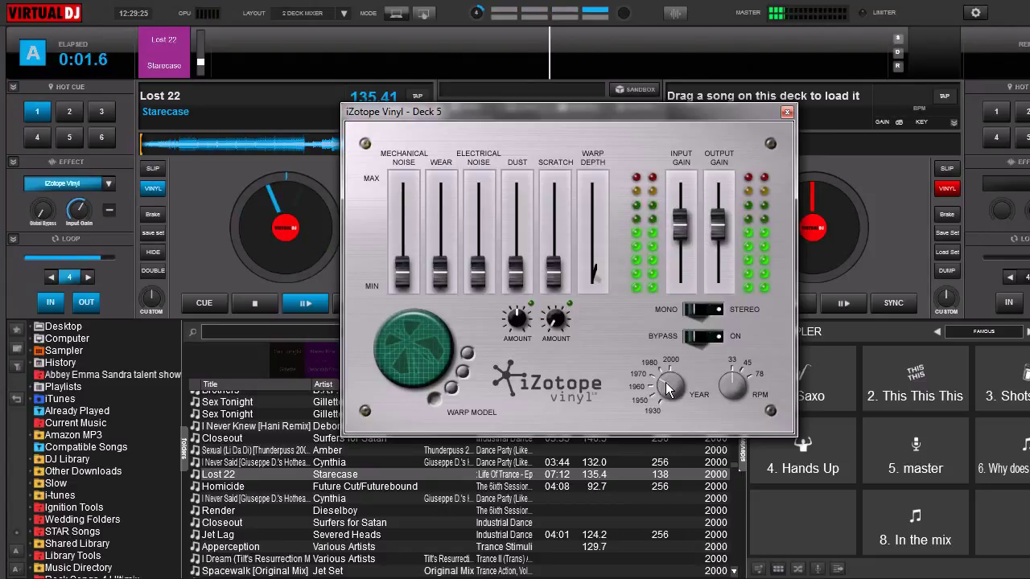
left_click_drag(405, 280, 404, 242)
left_click_drag(439, 272, 440, 277)
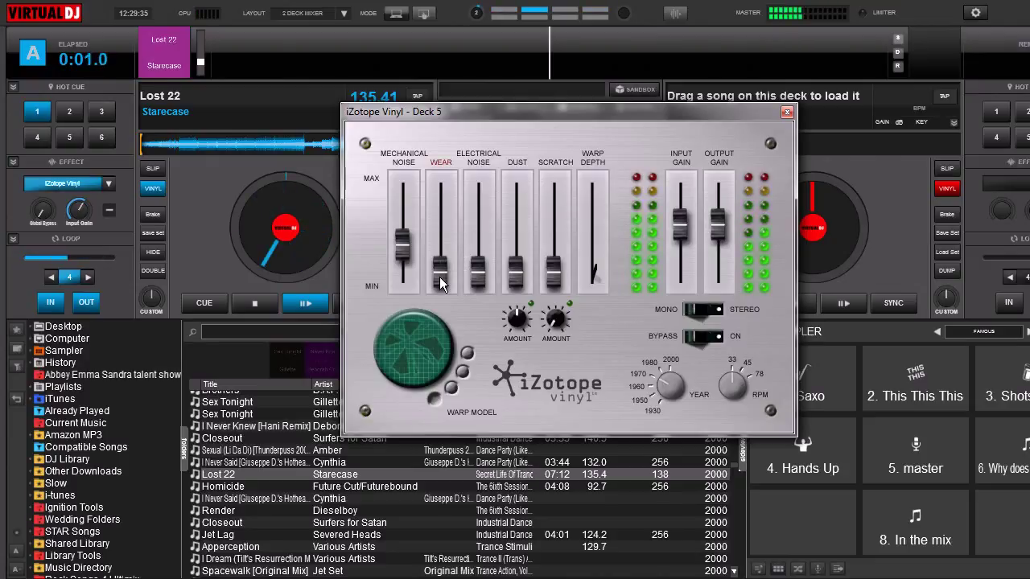
left_click_drag(440, 277, 439, 227)
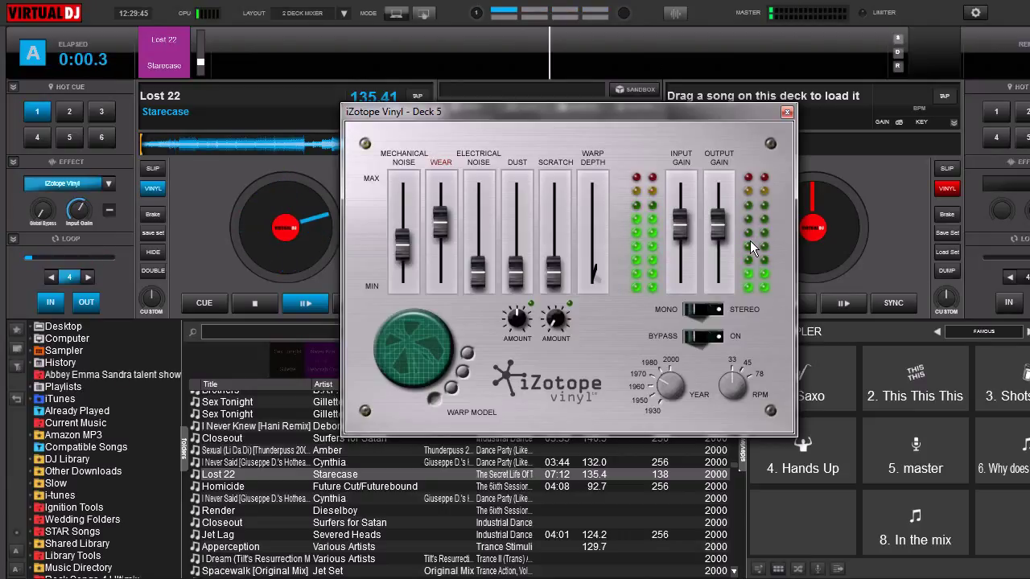
- Raise Electrical Noise moderately and Dust close to maximum, and set the Scratch level to about -18.2 dB
left_click_drag(478, 274, 519, 190)
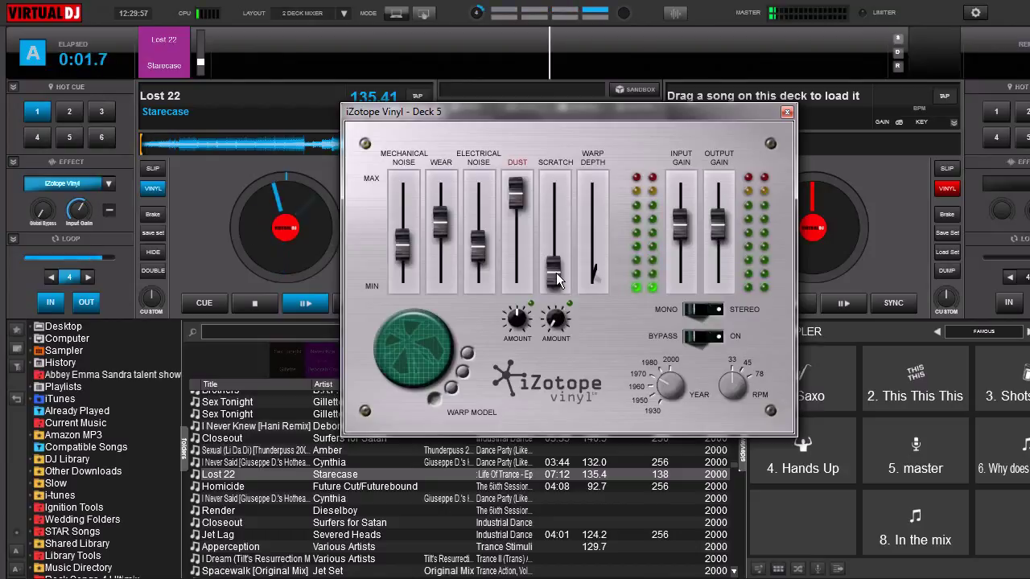
left_click(550, 321)
left_click_drag(551, 272, 554, 241)
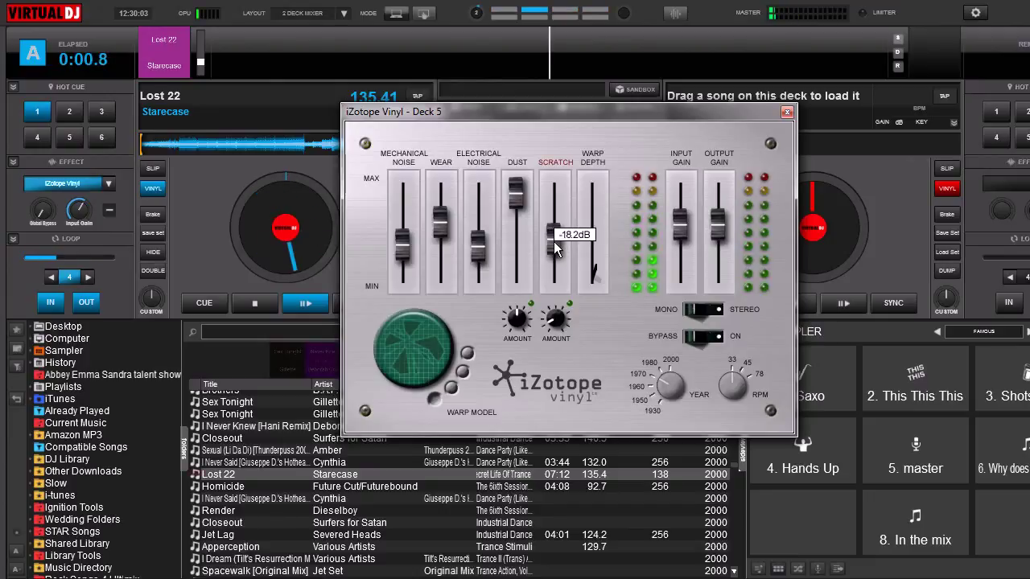
- Raise the Output Gain slightly while the loop plays, and return the deck to its cue point
left_click(717, 226)
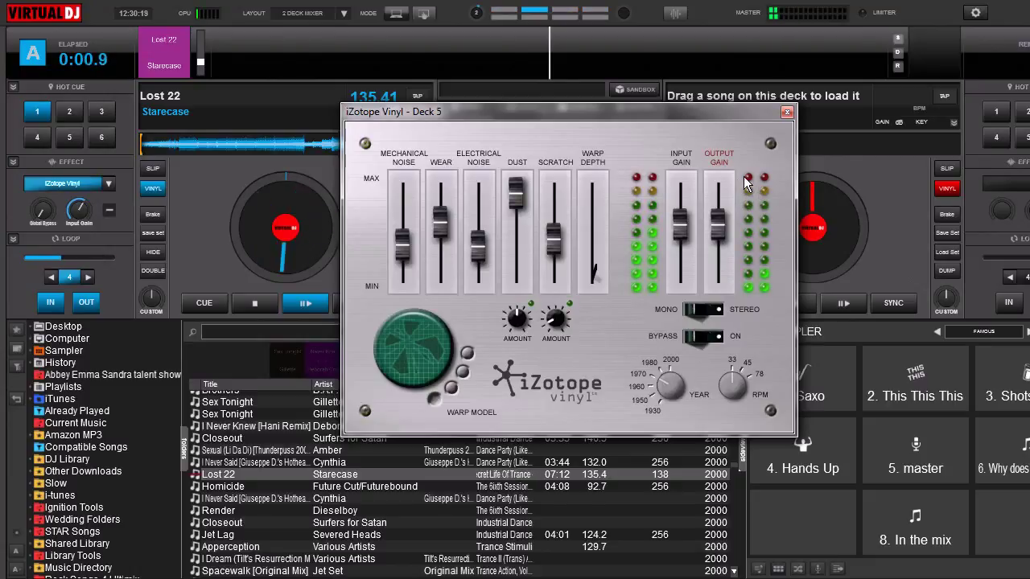
mouse_move(721, 226)
left_click_drag(720, 224, 719, 210)
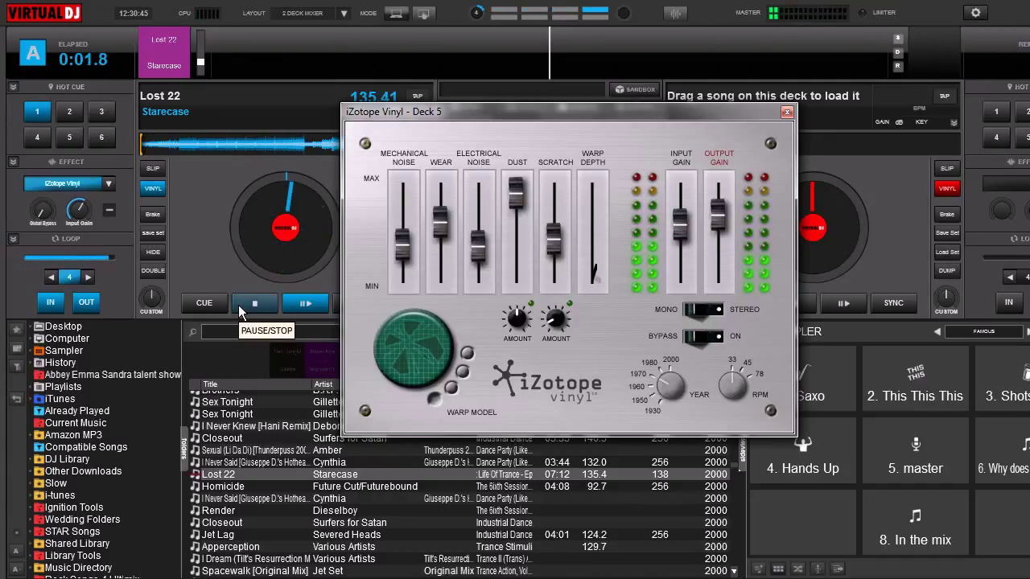
left_click(210, 307)
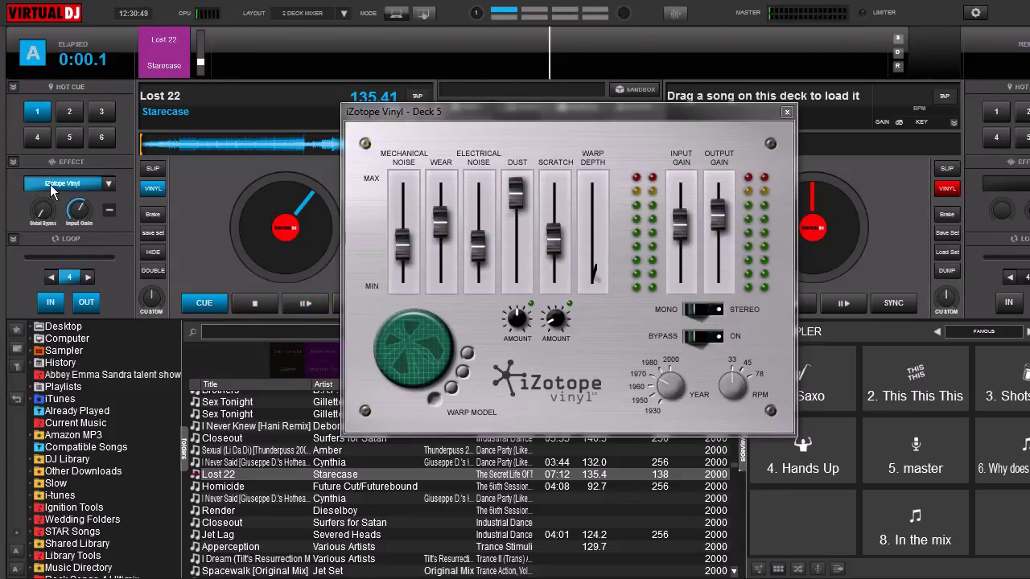
- Close the iZotope Vinyl controls with the effect switched off, and view deck A's list of available effects
left_click(109, 209)
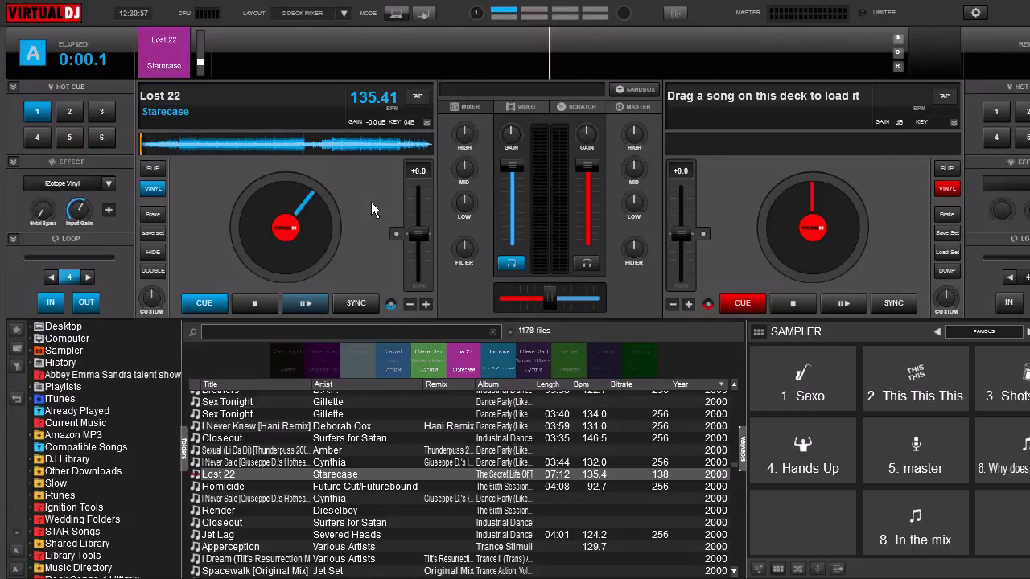
left_click(108, 186)
left_click(202, 174)
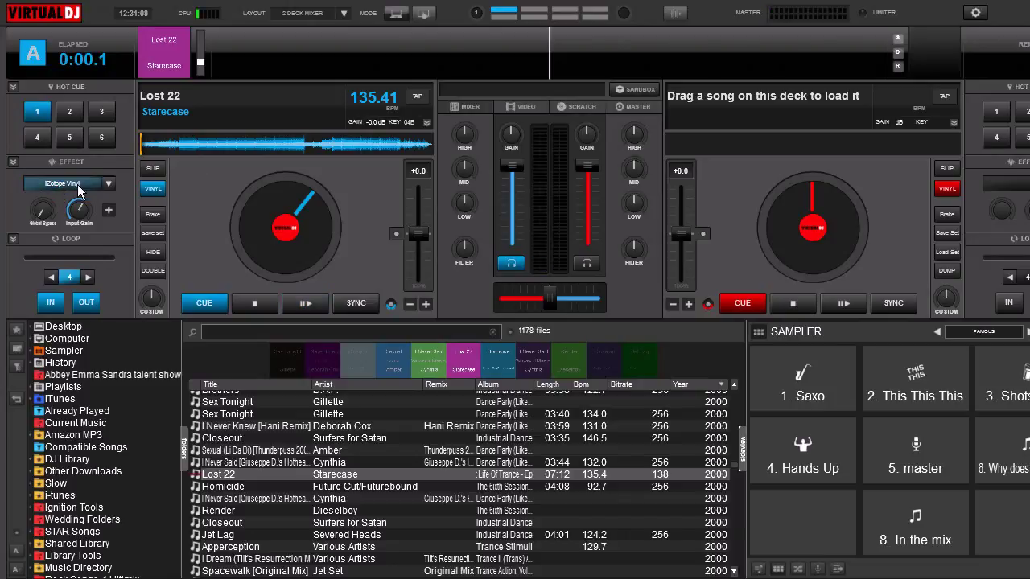
- Select iZotope Vinyl from deck A's sound effects, switch it on, and open its control window
left_click(104, 184)
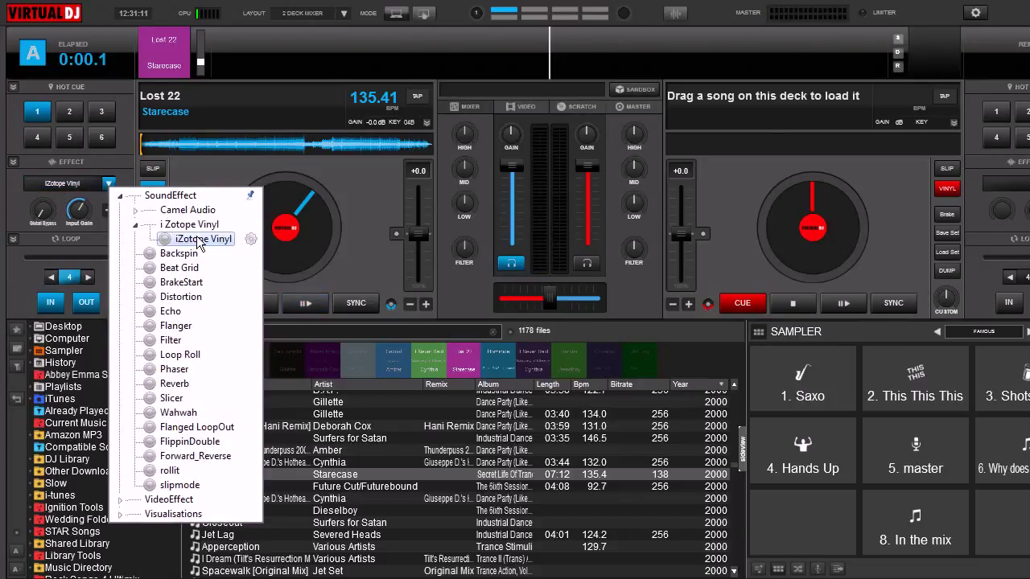
left_click(72, 186)
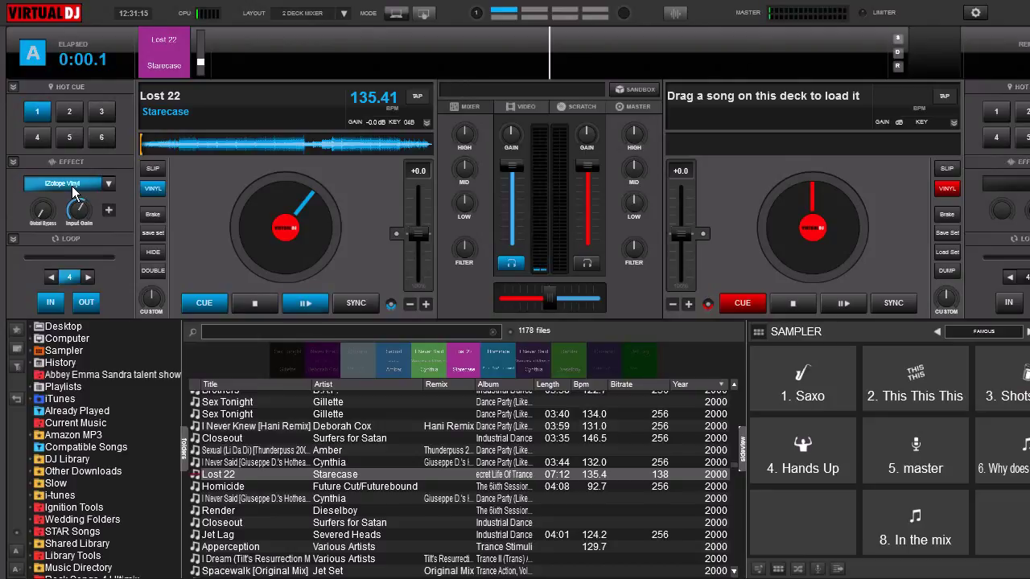
left_click(111, 183)
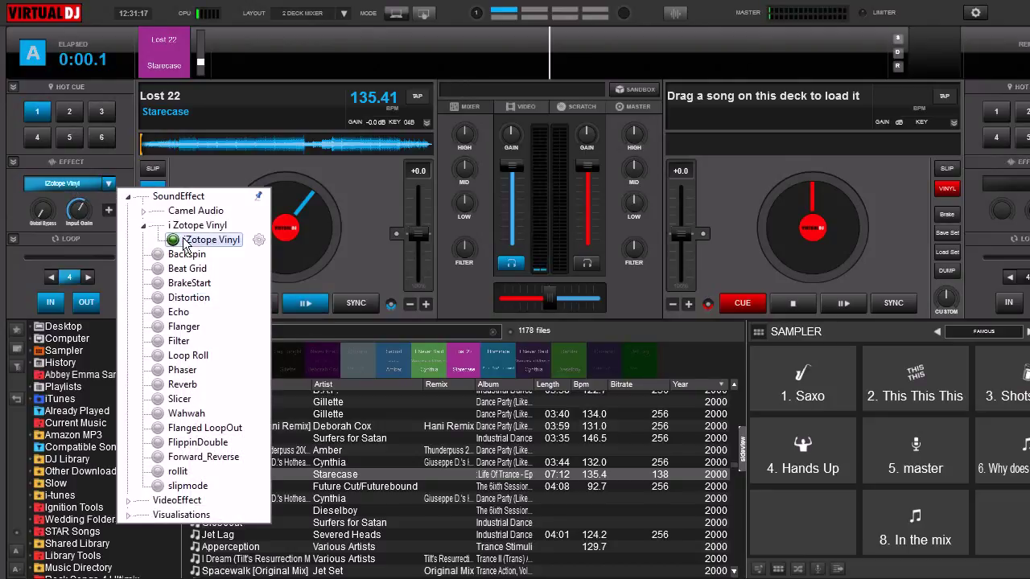
left_click(231, 241)
left_click(107, 210)
left_click_drag(312, 7, 492, 116)
- Reset the Year dial and bring Mechanical Noise, Wear, Electrical Noise, Dust and Scratch down to minimum
left_click(491, 403)
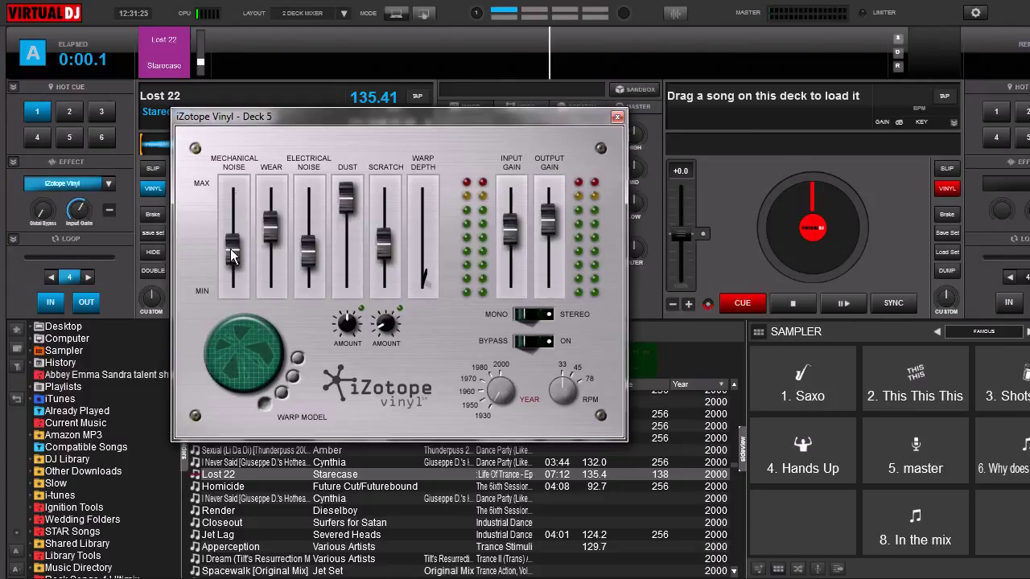
left_click_drag(230, 252, 245, 304)
left_click_drag(267, 223, 272, 292)
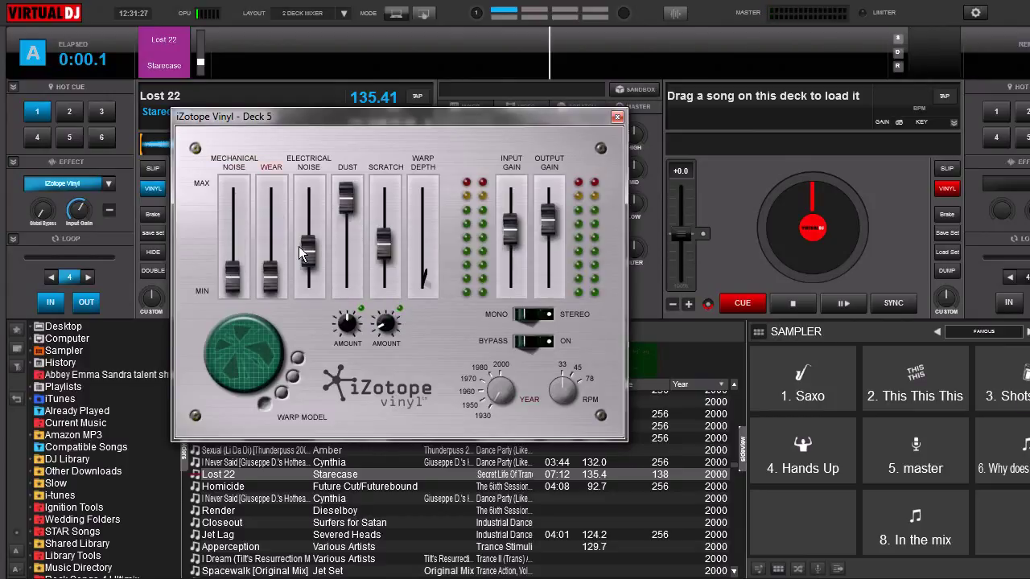
left_click_drag(298, 246, 330, 305)
left_click_drag(346, 193, 353, 313)
left_click_drag(370, 252, 387, 324)
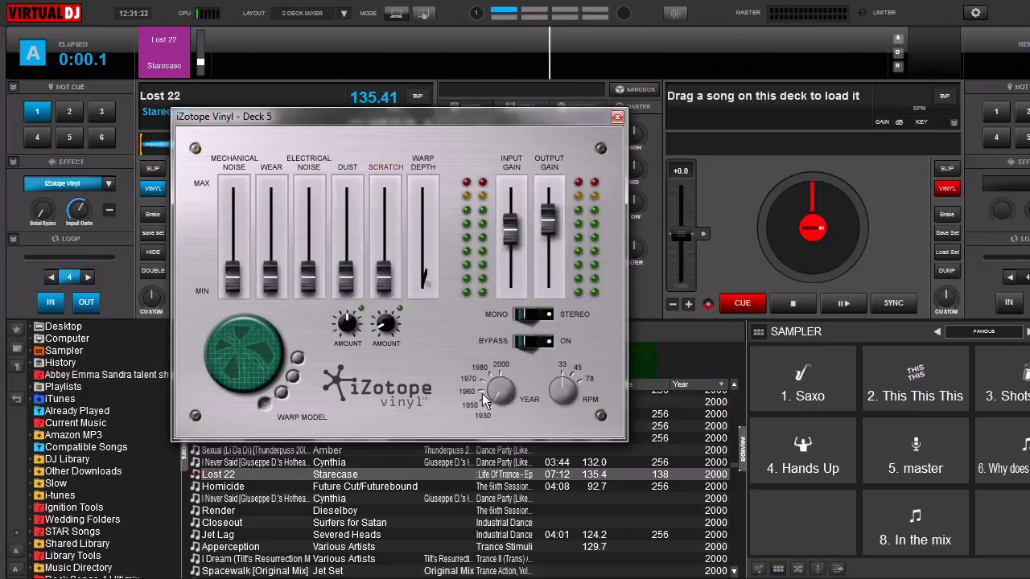
- Play the looped track on deck A and lower the Output Gain slightly below the Input Gain
left_click_drag(499, 120, 654, 158)
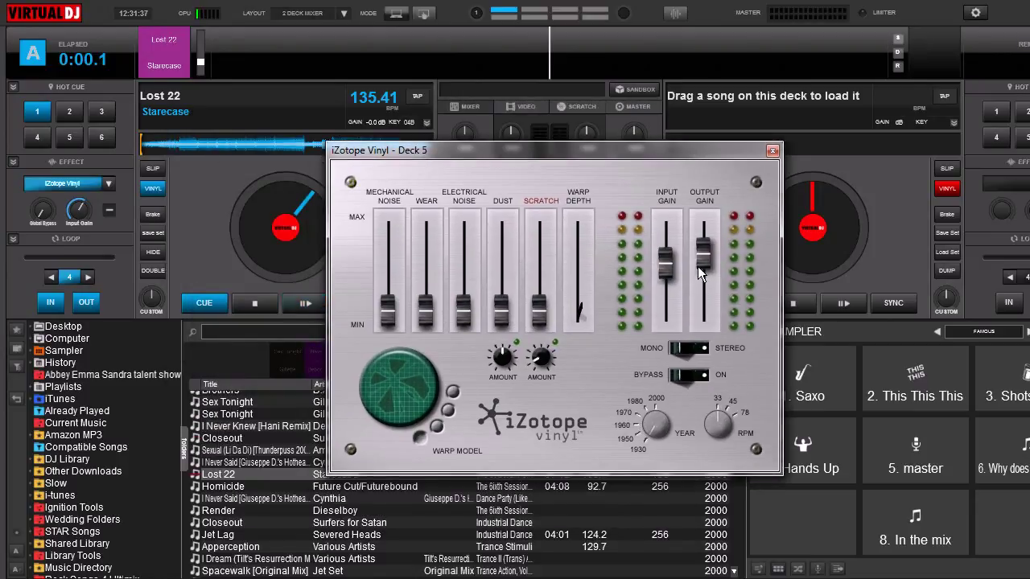
left_click(316, 310)
left_click_drag(609, 149, 558, 148)
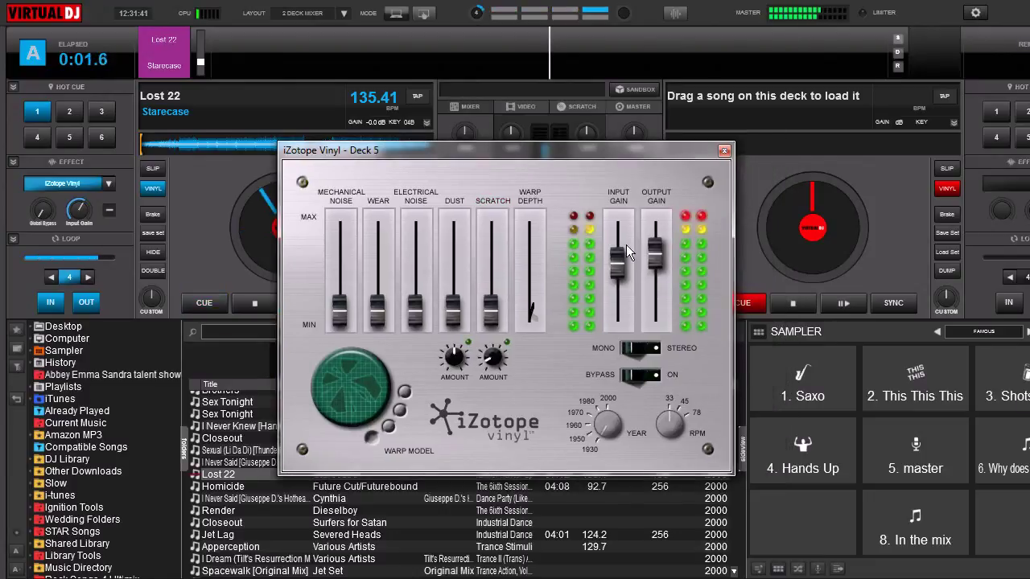
left_click_drag(654, 253, 658, 271)
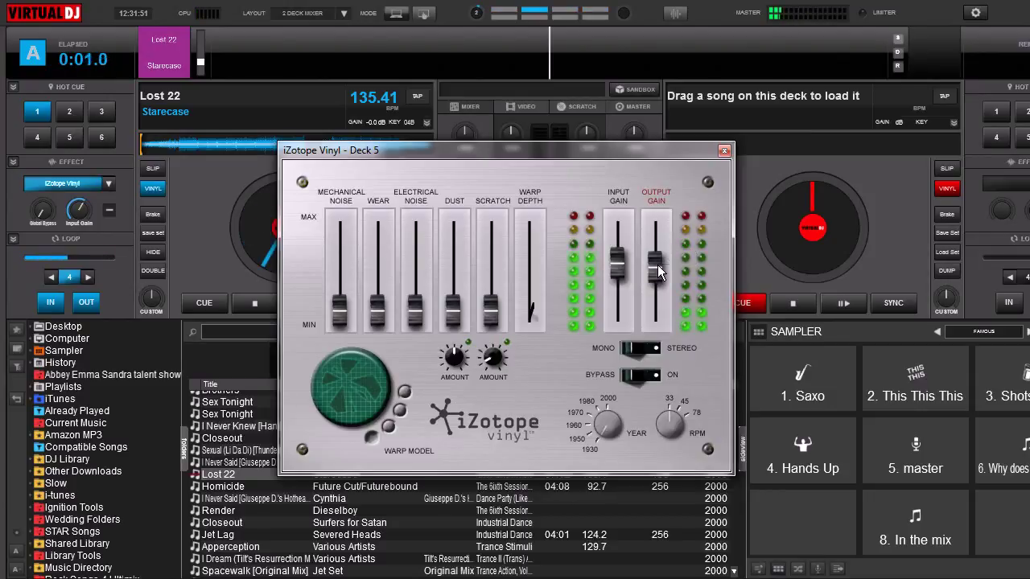
- Set the Scratch amount to 10 Scratches
left_click_drag(705, 151, 674, 151)
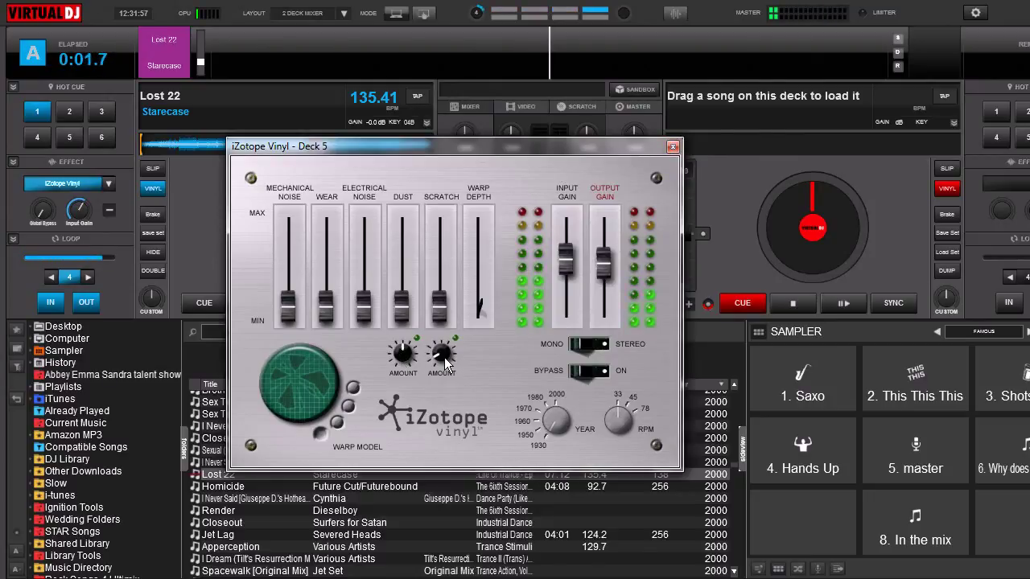
mouse_move(441, 372)
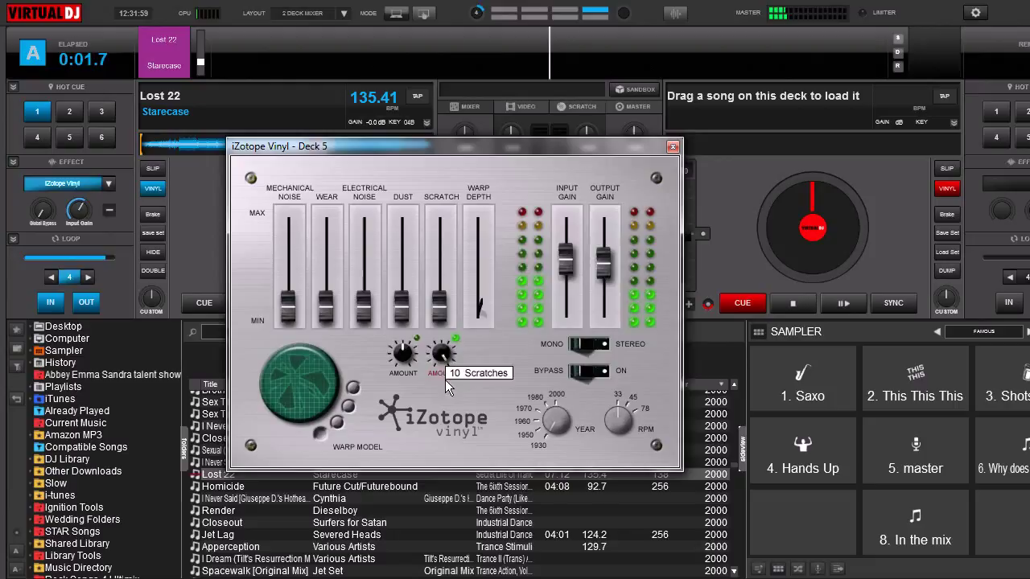
- Compare the effect between Bypass and On twice, finishing on On, and set the channel switch to Mono
mouse_move(402, 354)
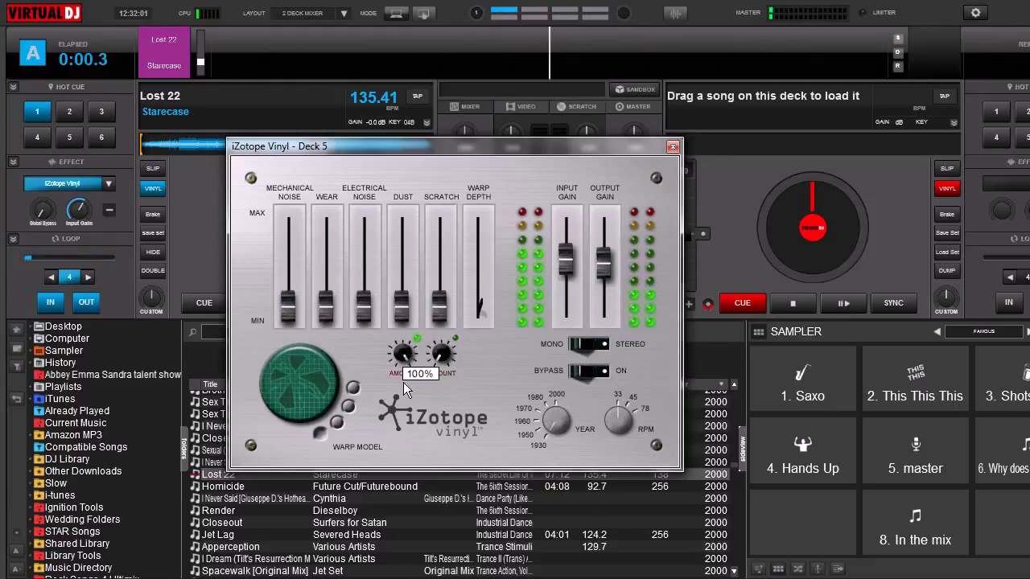
left_click(583, 370)
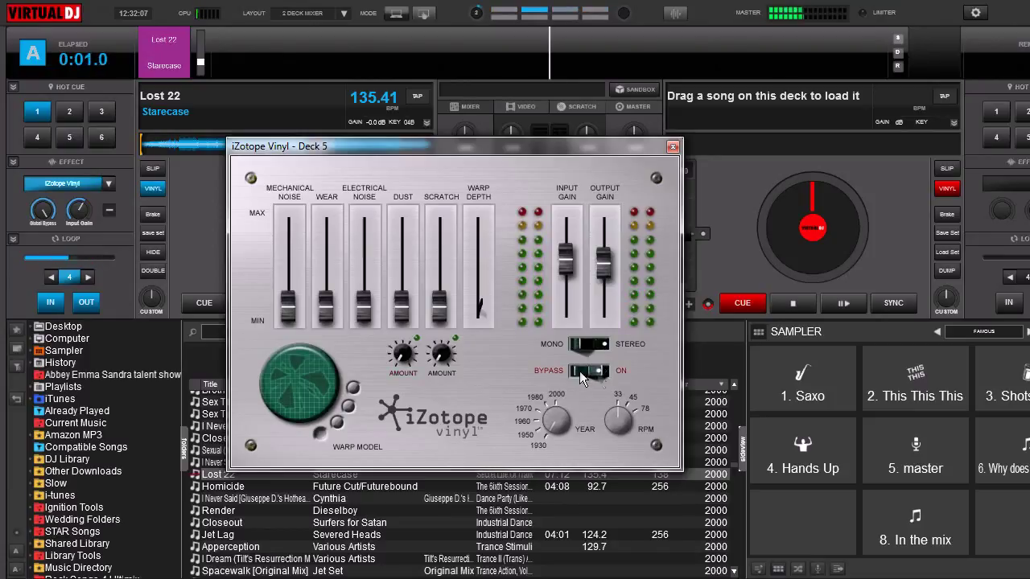
left_click(598, 372)
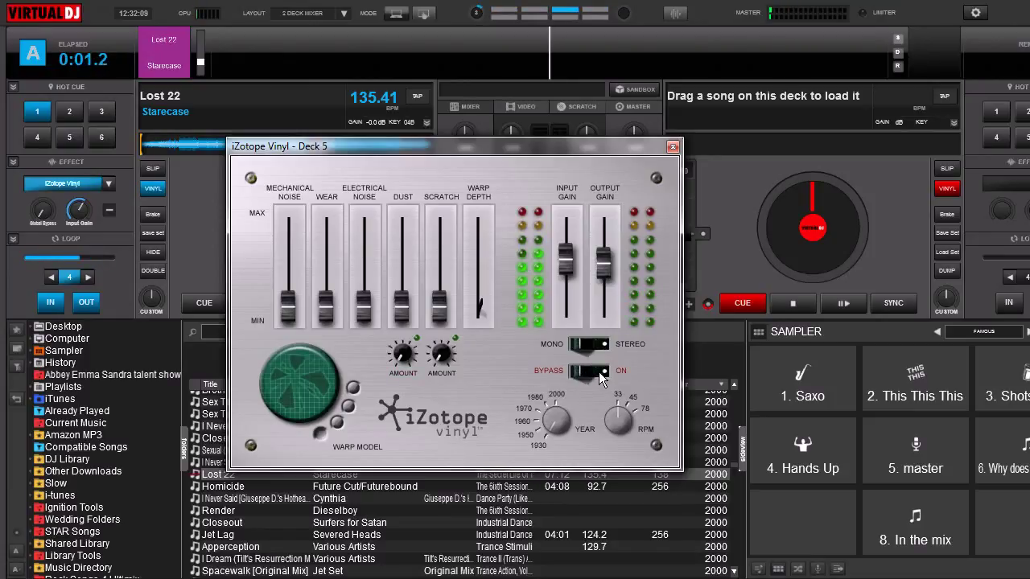
left_click(582, 370)
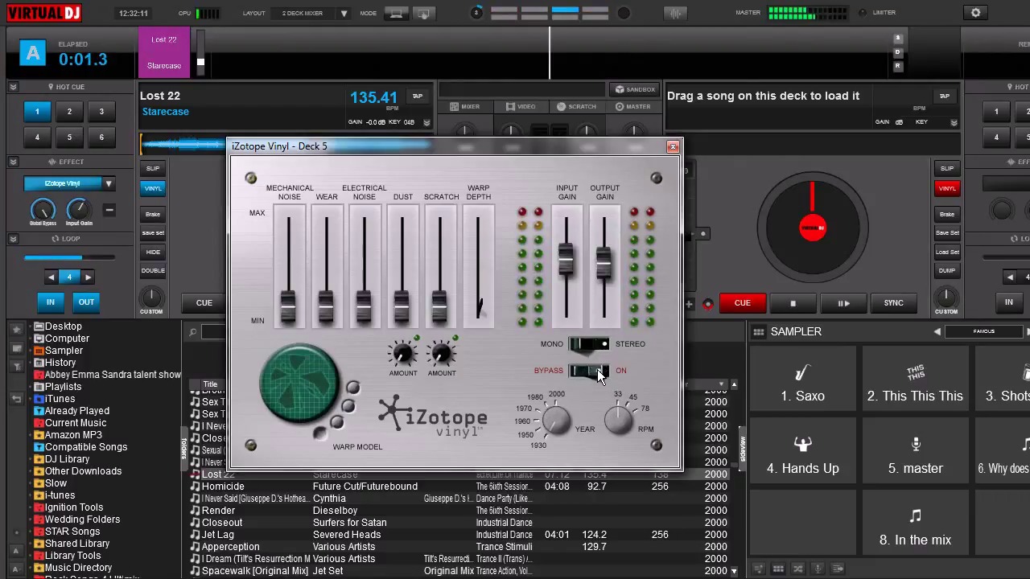
left_click(597, 370)
left_click(579, 342)
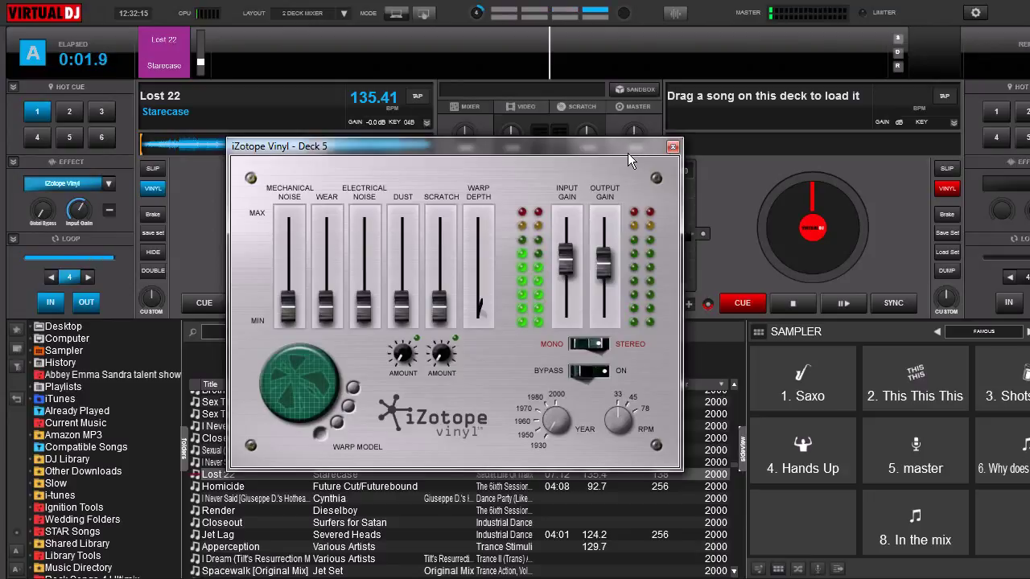
- Close the iZotope Vinyl window, and stop deck A at its cue point with the effect switched off
left_click(673, 147)
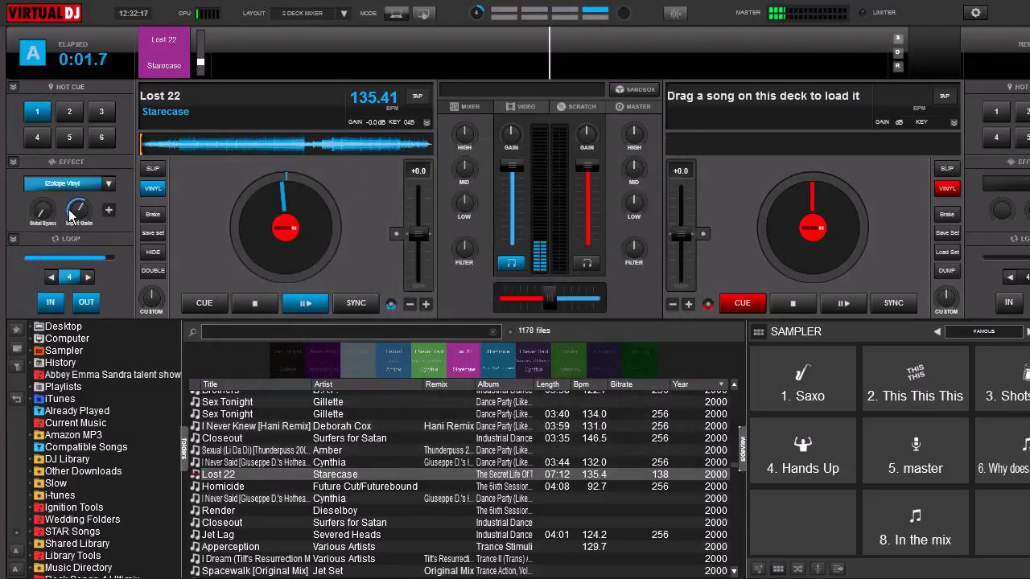
left_click(36, 182)
left_click(209, 302)
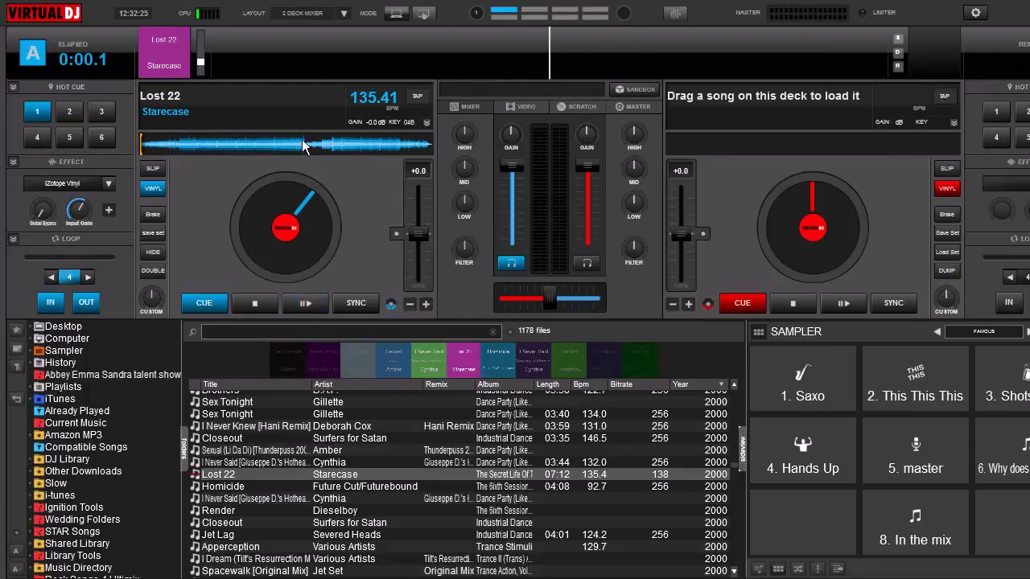
- Play Lost 22 on deck A while switching iZotope Vinyl on and off repeatedly, finishing with the effect off and the deck at its cue point
left_click(303, 303)
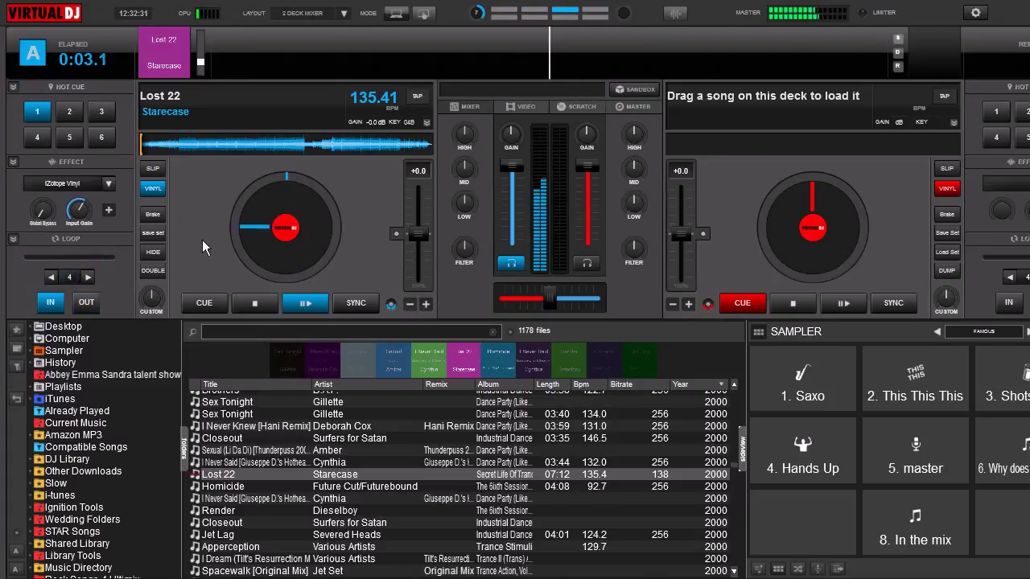
left_click(49, 185)
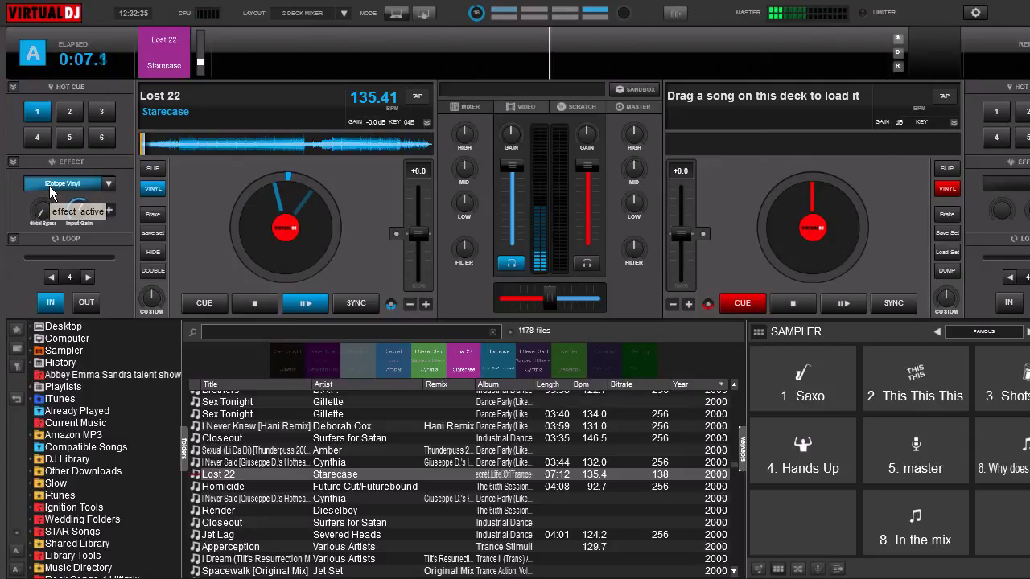
left_click(49, 186)
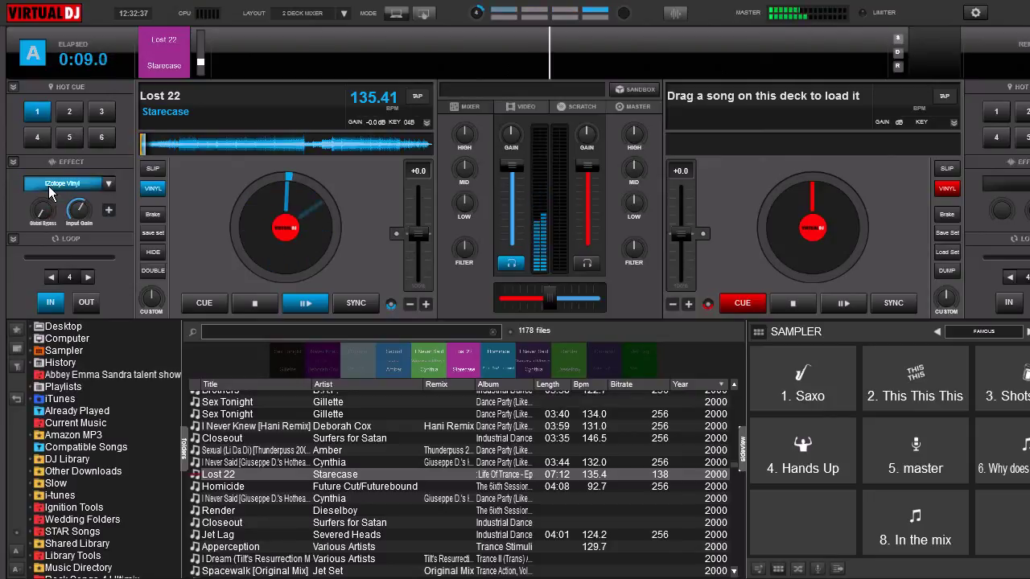
left_click(49, 186)
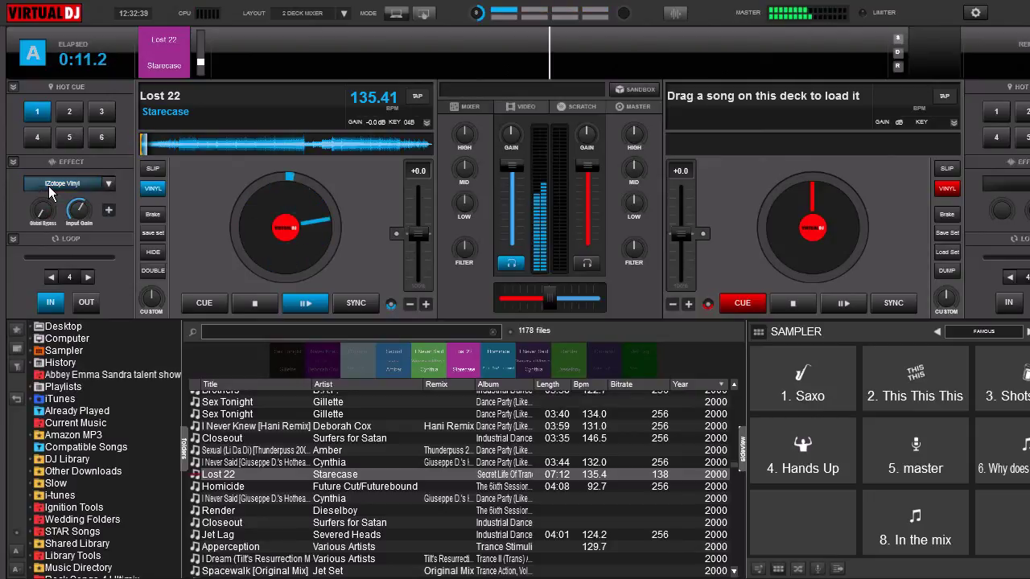
left_click(48, 186)
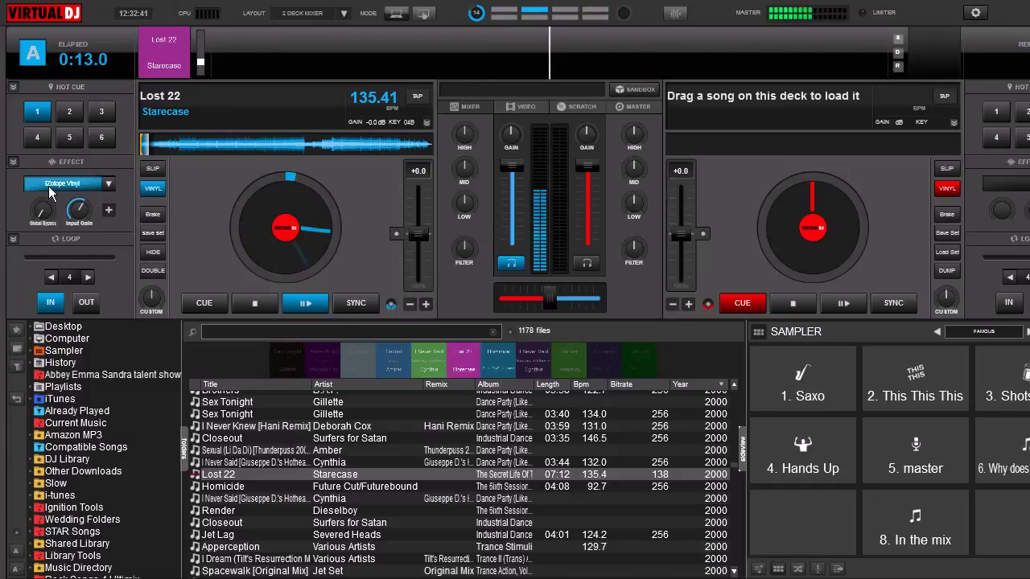
left_click(48, 186)
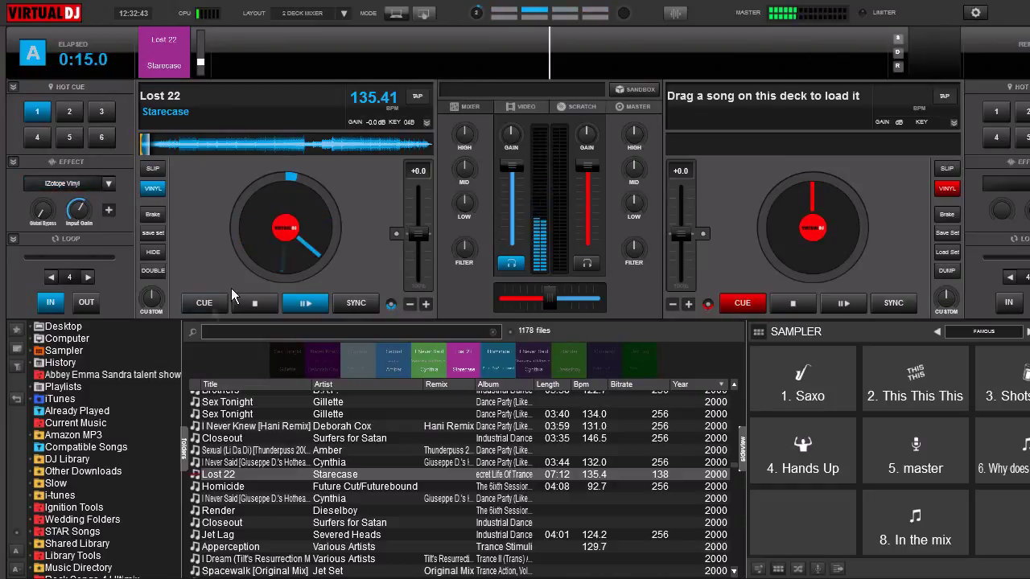
left_click(204, 303)
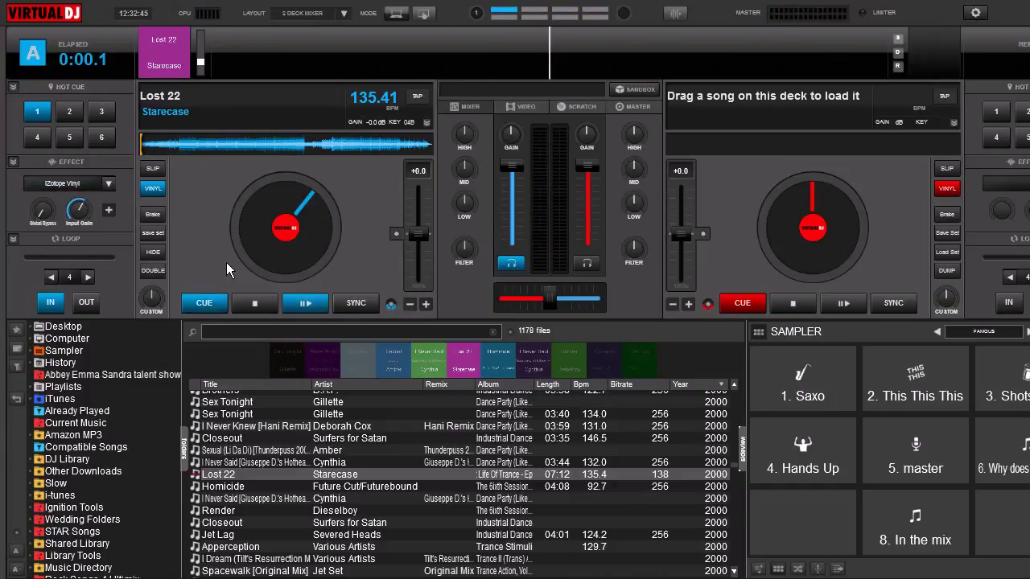